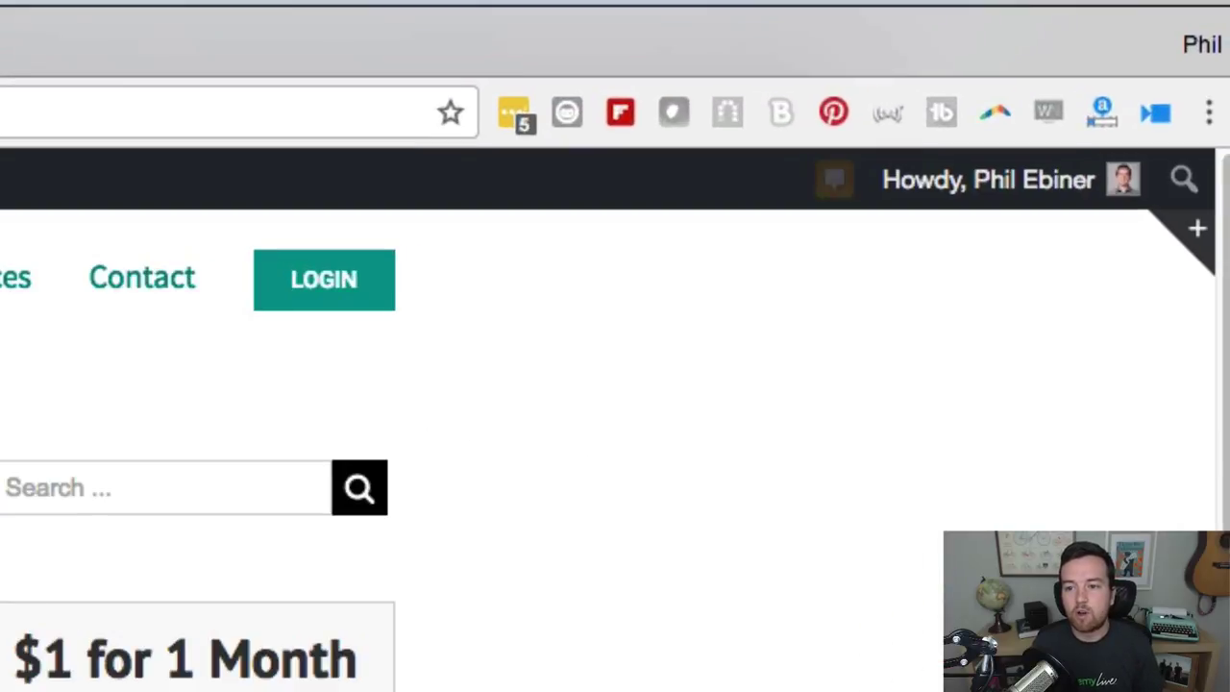
Bring up the Soapbox recorder with H4 as audio source and HD Pro Webcam C920 as video
{"action": "left_click", "coordinate": [1168, 114]}
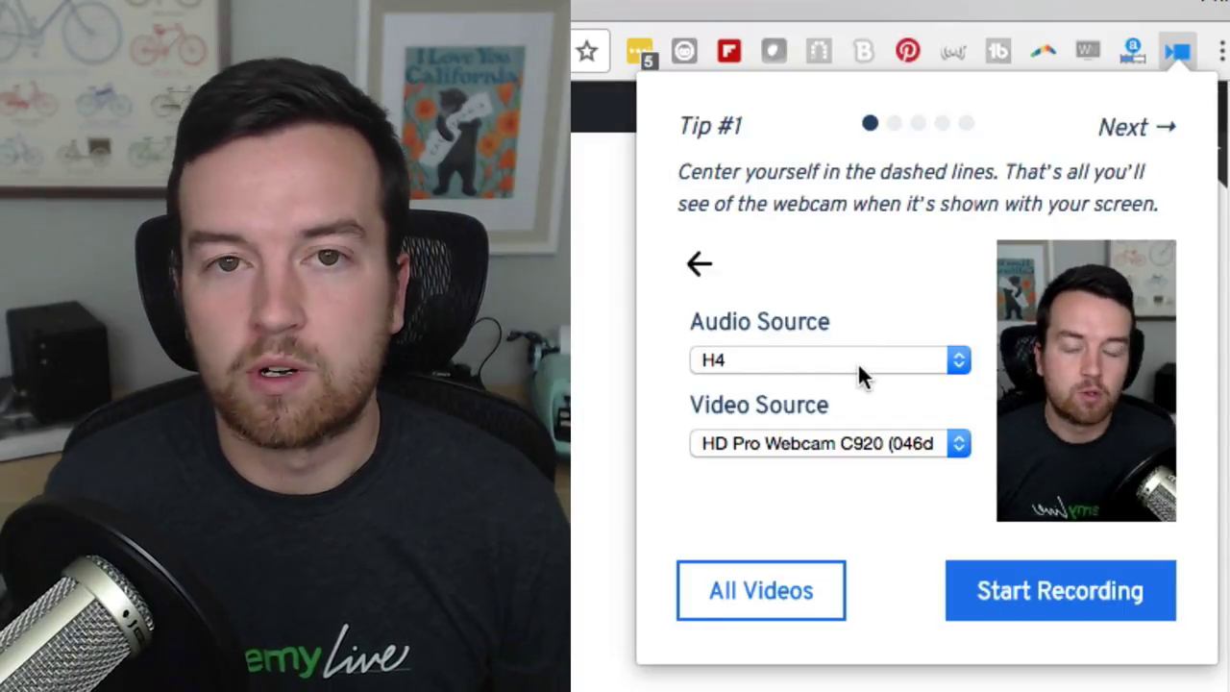
{"action": "left_click", "coordinate": [832, 356]}
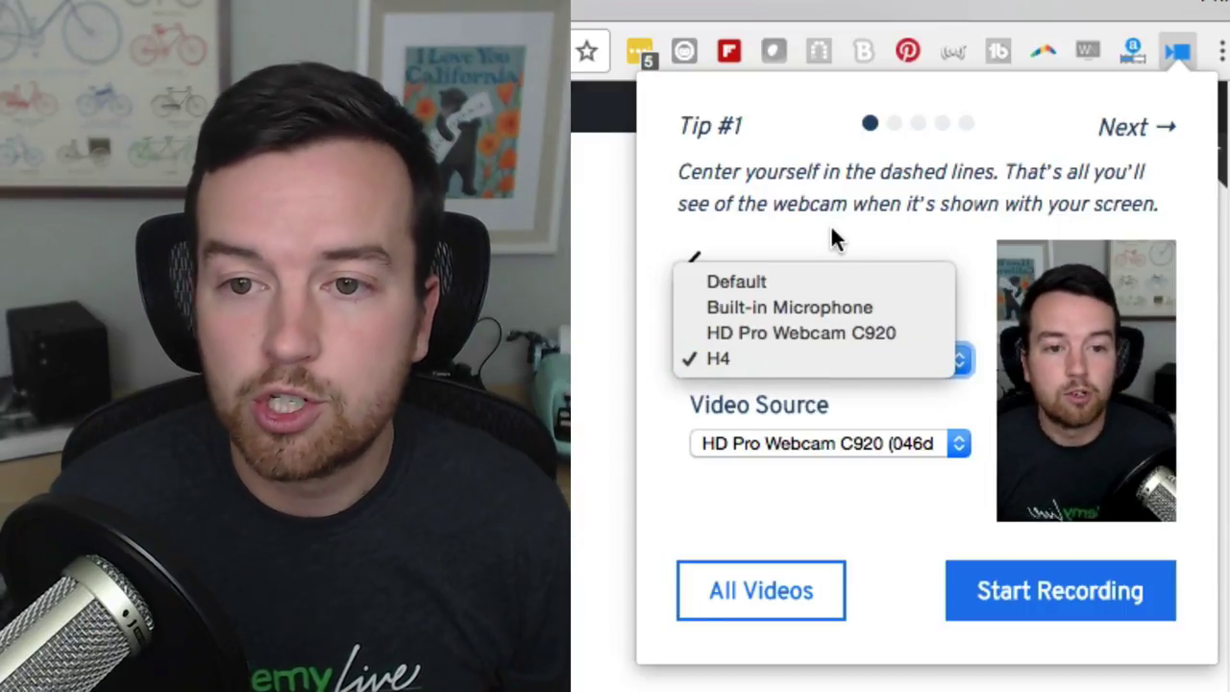
{"action": "left_click", "coordinate": [811, 385]}
{"action": "left_click", "coordinate": [816, 442]}
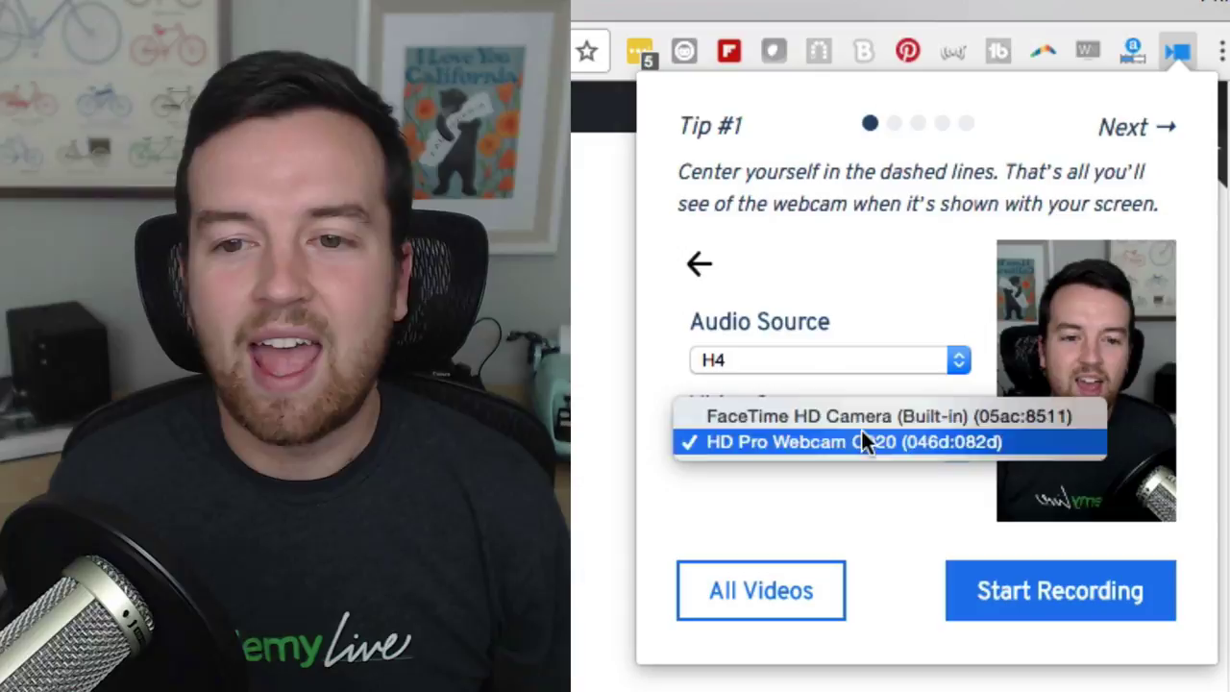
{"action": "left_click", "coordinate": [860, 302]}
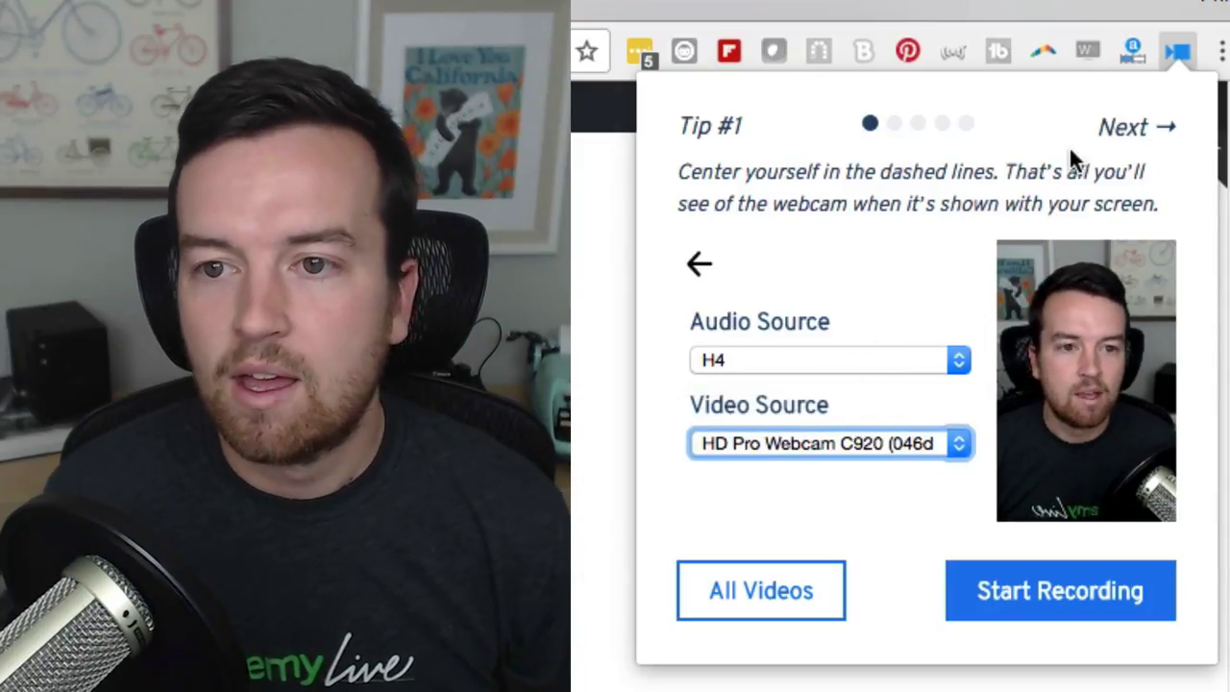
Advance past the recorder's introductory recording tips
{"action": "left_click", "coordinate": [1118, 129]}
{"action": "left_click", "coordinate": [1117, 129]}
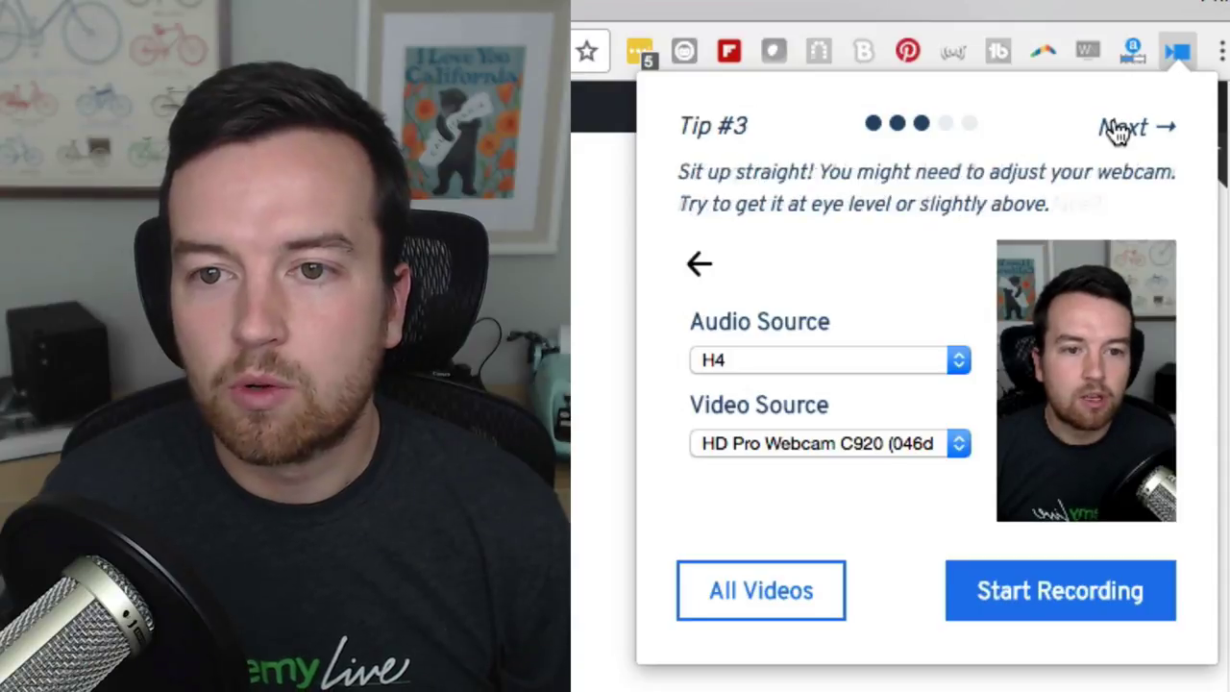
{"action": "left_click", "coordinate": [1118, 130]}
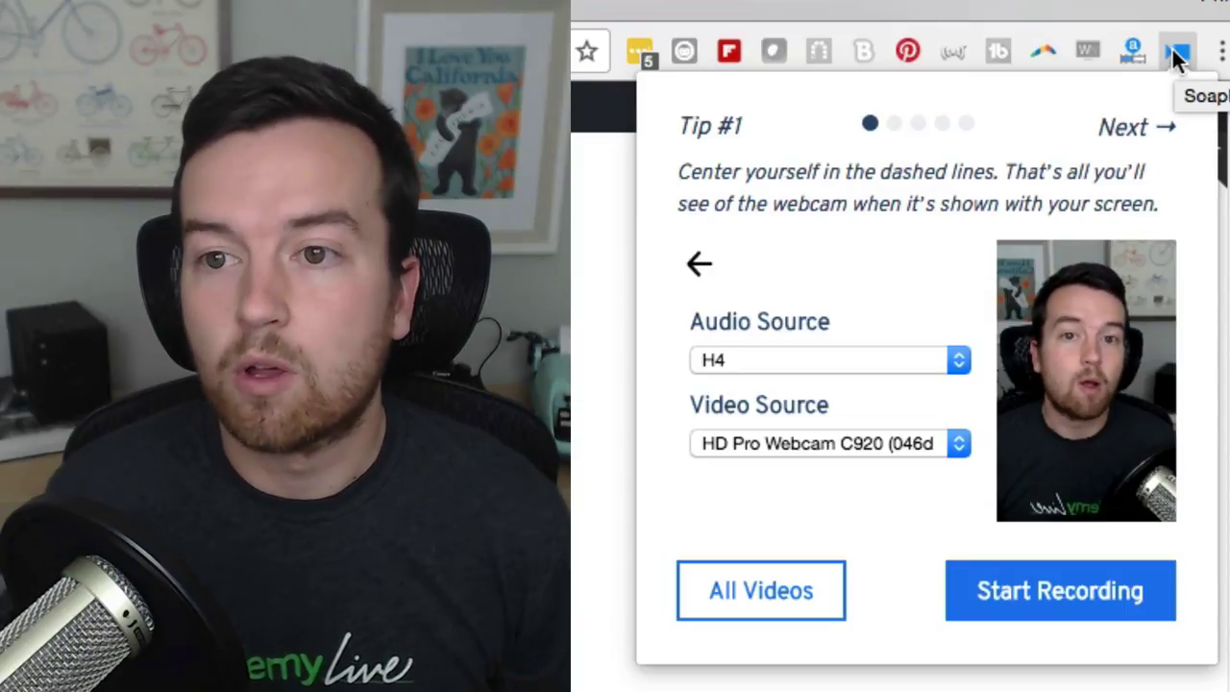
Close the recorder panel and go to the Soapbox extension's Options page
{"action": "left_click", "coordinate": [1175, 55]}
{"action": "right_click", "coordinate": [1119, 50]}
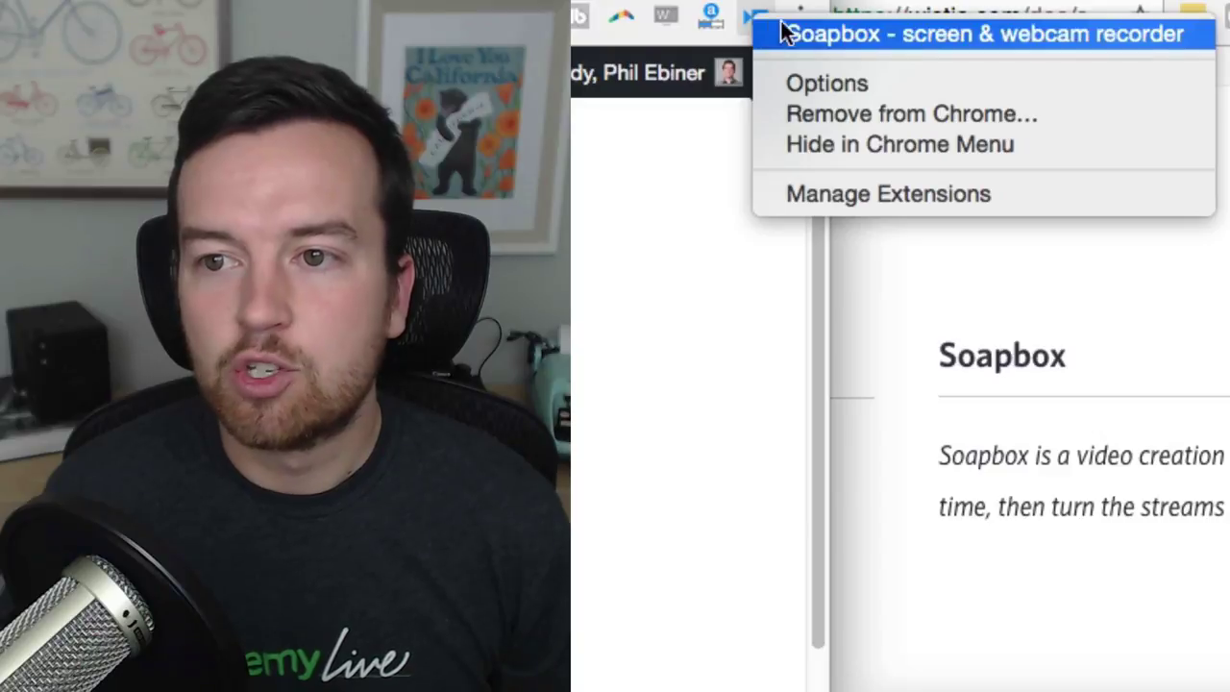
{"action": "left_click", "coordinate": [870, 84]}
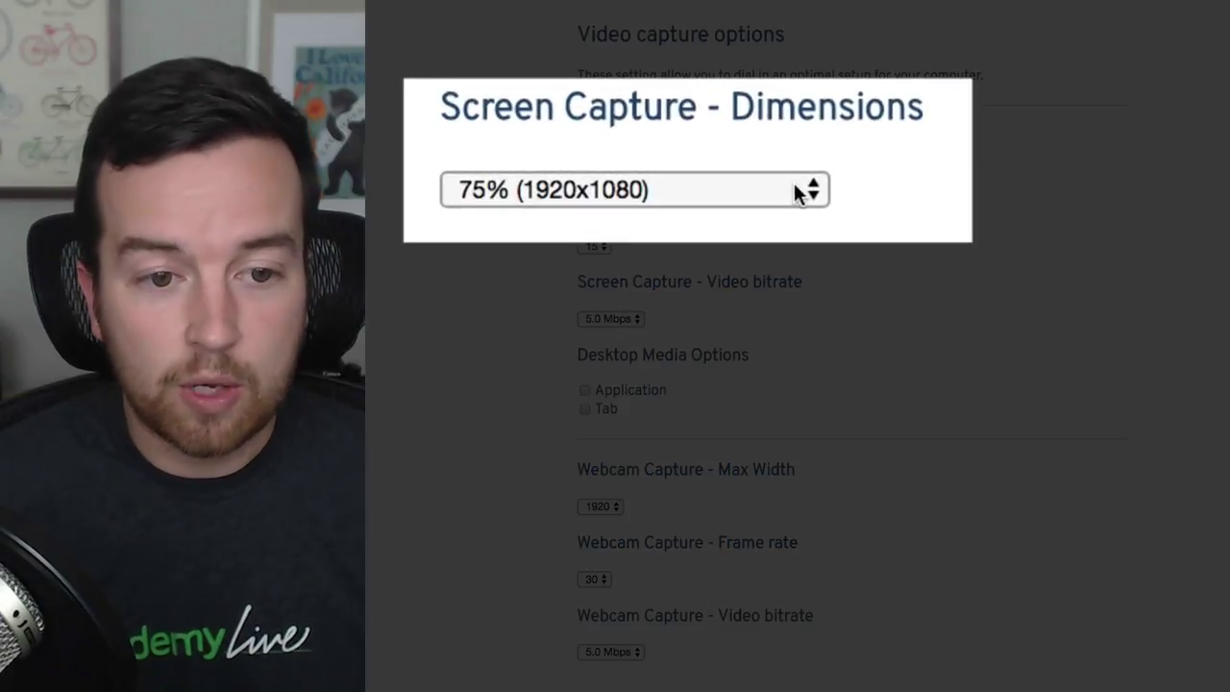
Leave screen capture dimensions at 75% (1920x1080) and frame rate at 15 fps
{"action": "left_click", "coordinate": [786, 185]}
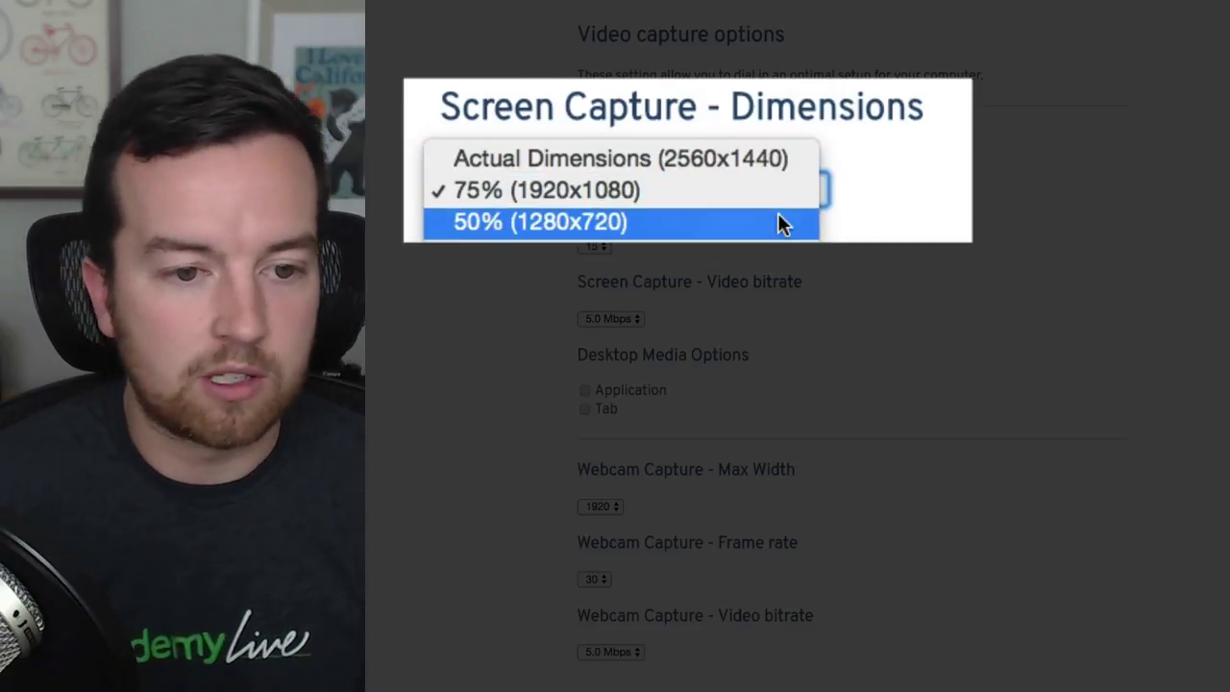
{"action": "key", "text": "Escape"}
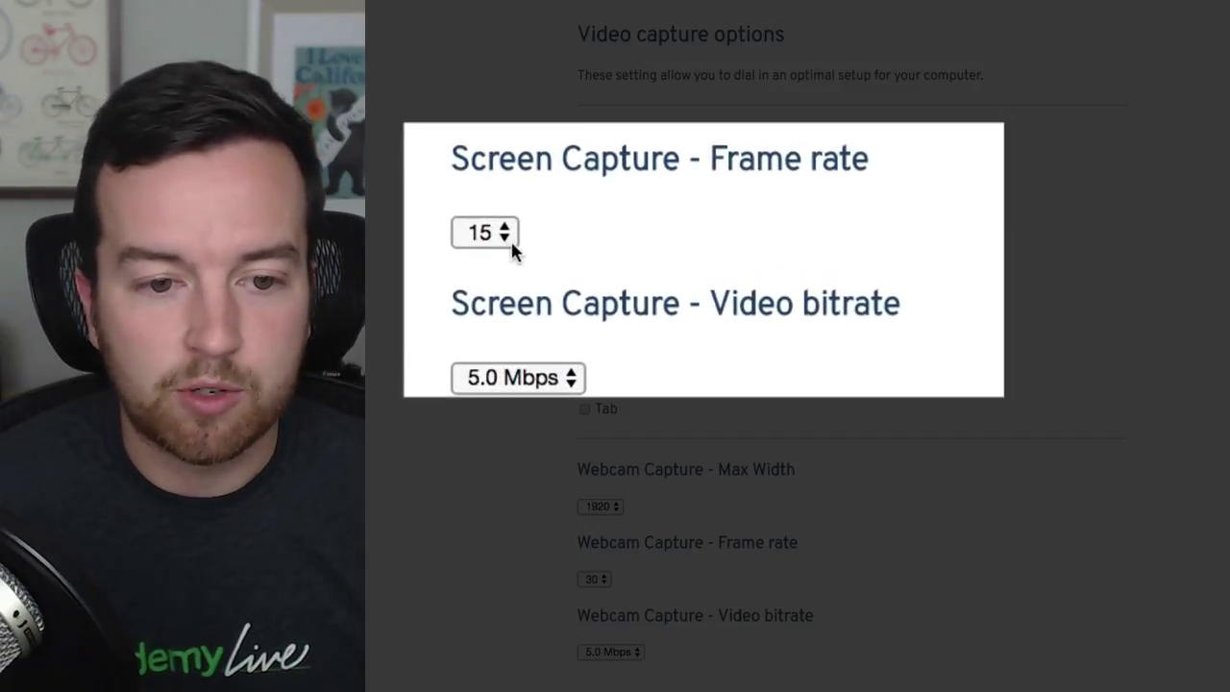
{"action": "left_click", "coordinate": [594, 246]}
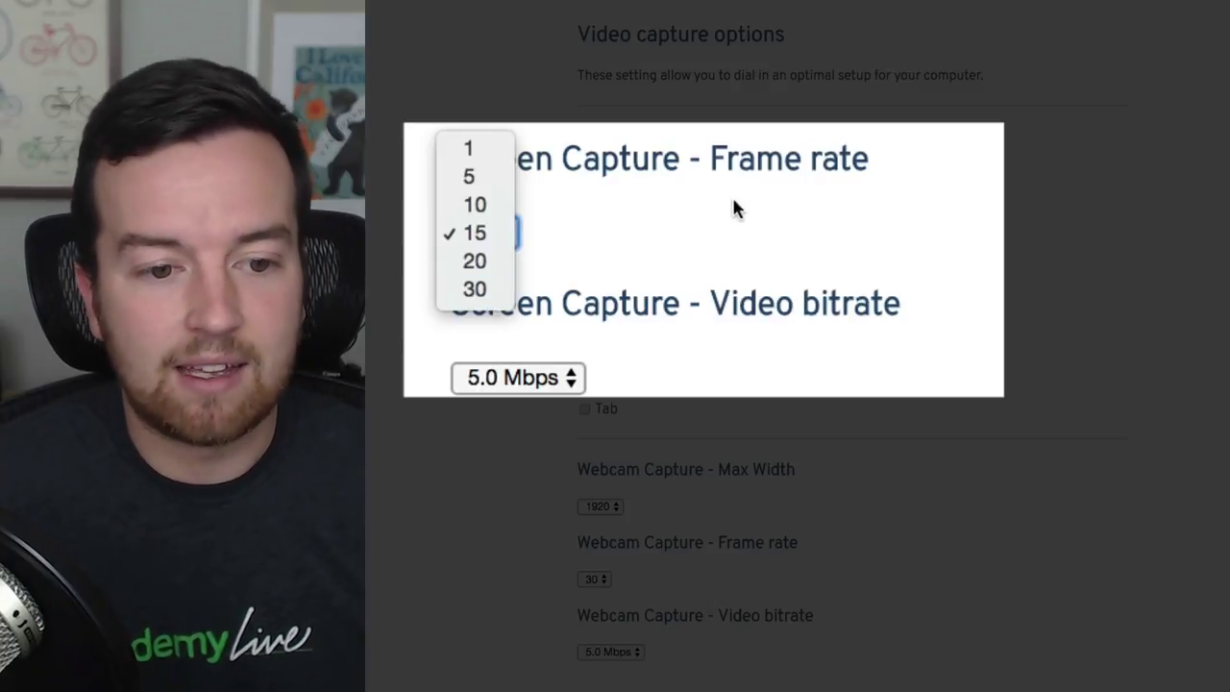
{"action": "left_click", "coordinate": [968, 231]}
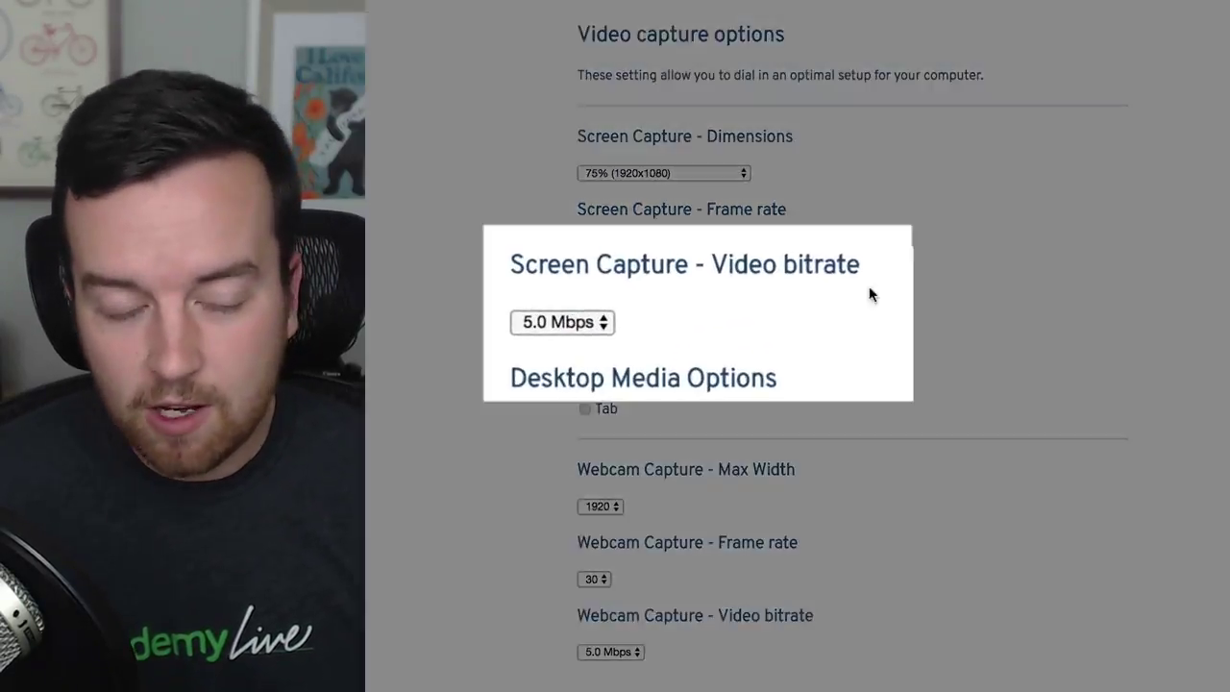
Keep screen bitrate at 5.0 Mbps and tick the Application desktop media option
{"action": "left_click", "coordinate": [632, 320]}
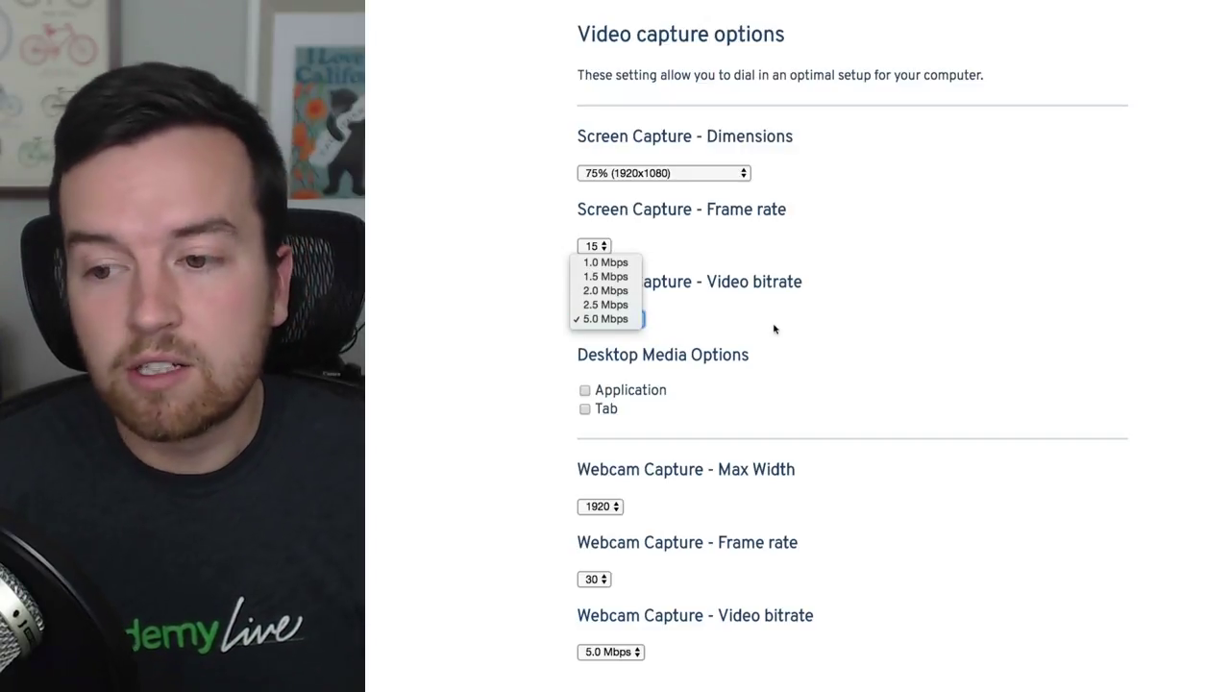
{"action": "left_click", "coordinate": [817, 317]}
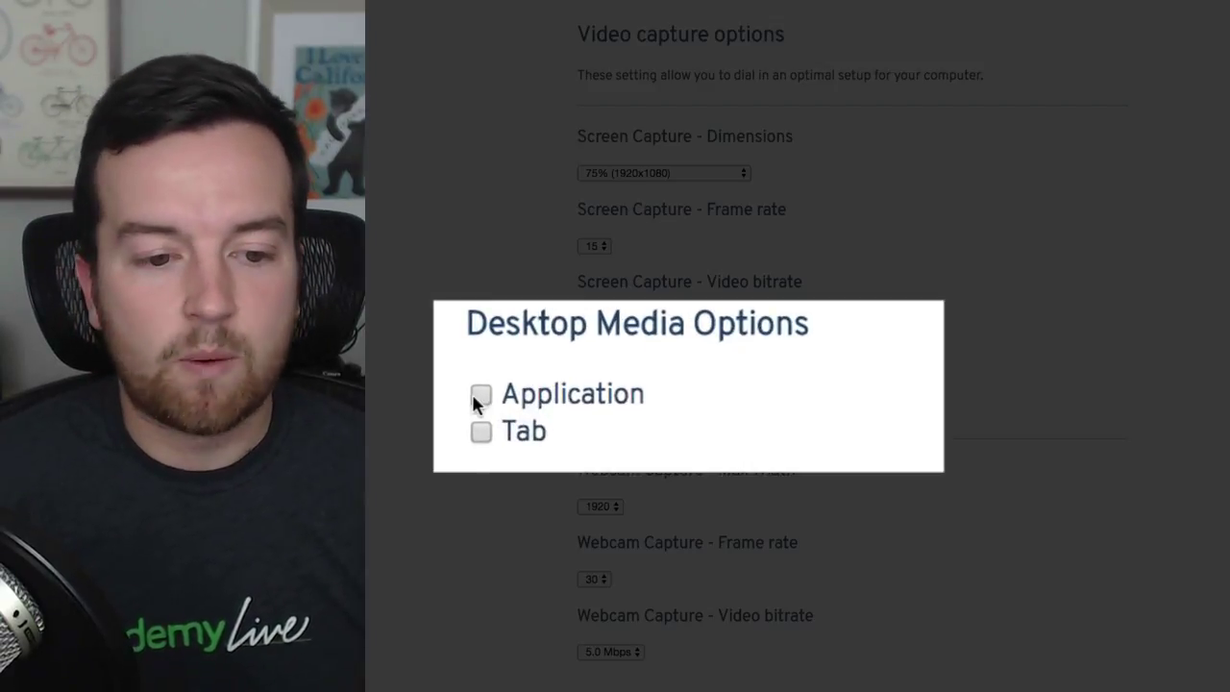
{"action": "left_click", "coordinate": [476, 395]}
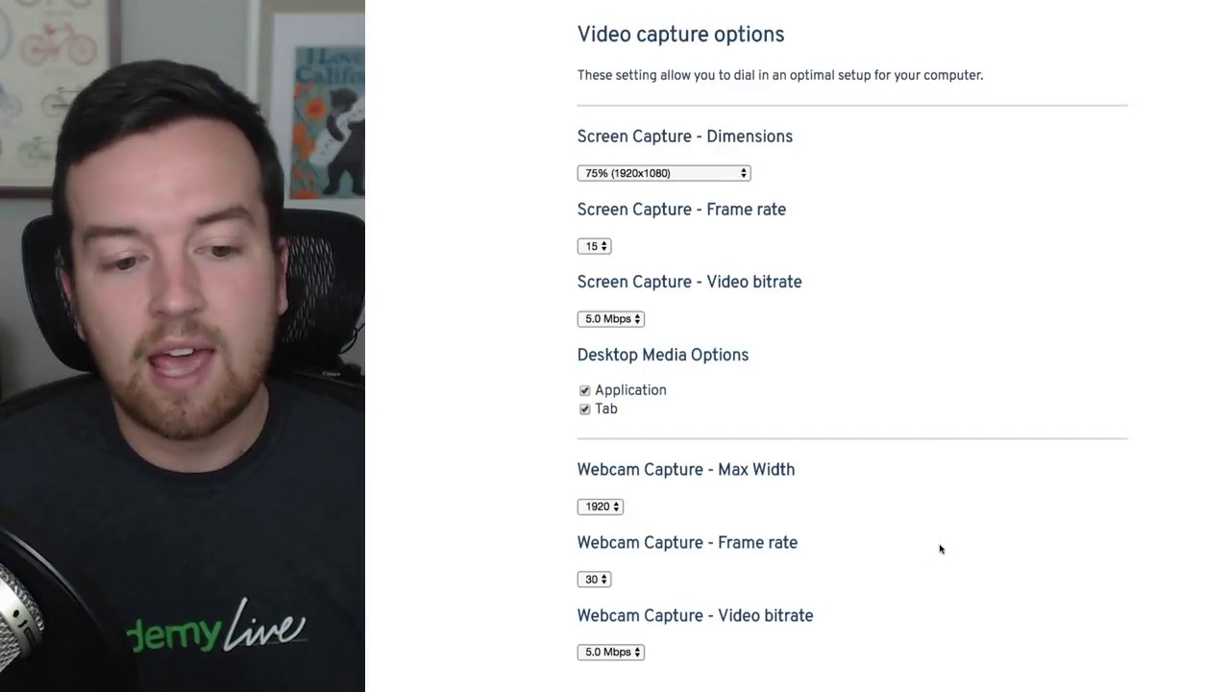
Leave webcam capture at 1920 max width, 30 fps frame rate and 5.0 Mbps bitrate
{"action": "scroll", "coordinate": [939, 549], "scroll_direction": "down", "scroll_amount": 1}
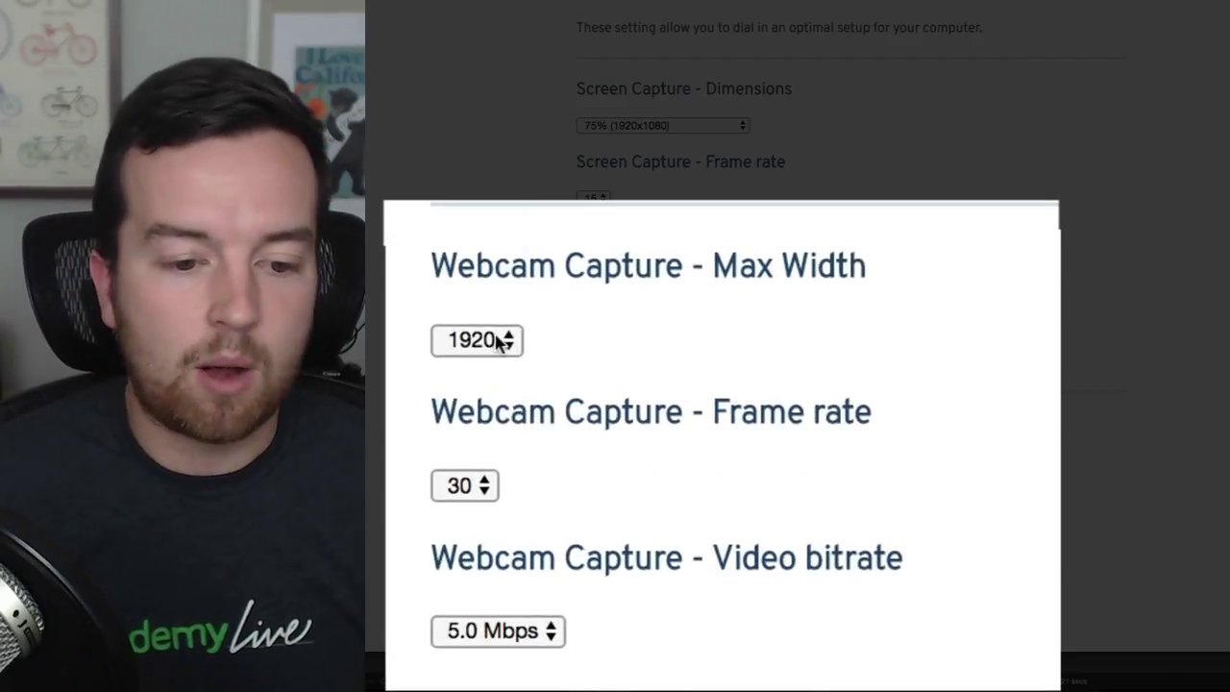
{"action": "left_click", "coordinate": [612, 459]}
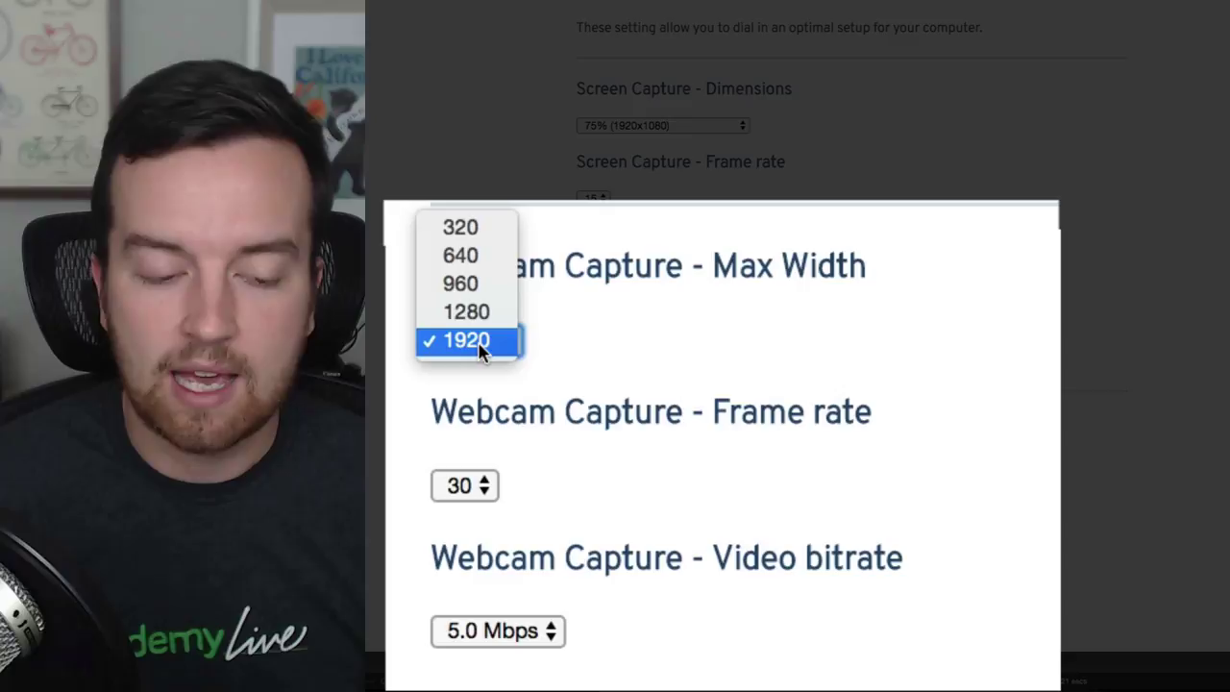
{"action": "left_click", "coordinate": [478, 342]}
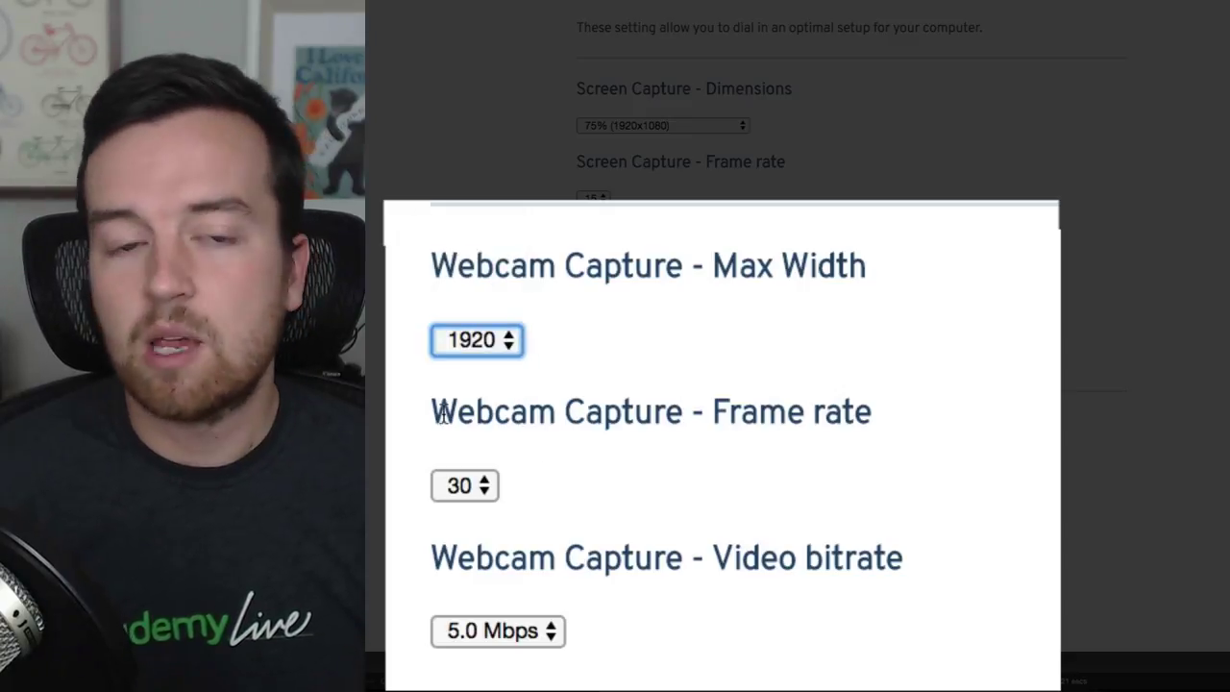
{"action": "left_click", "coordinate": [487, 485]}
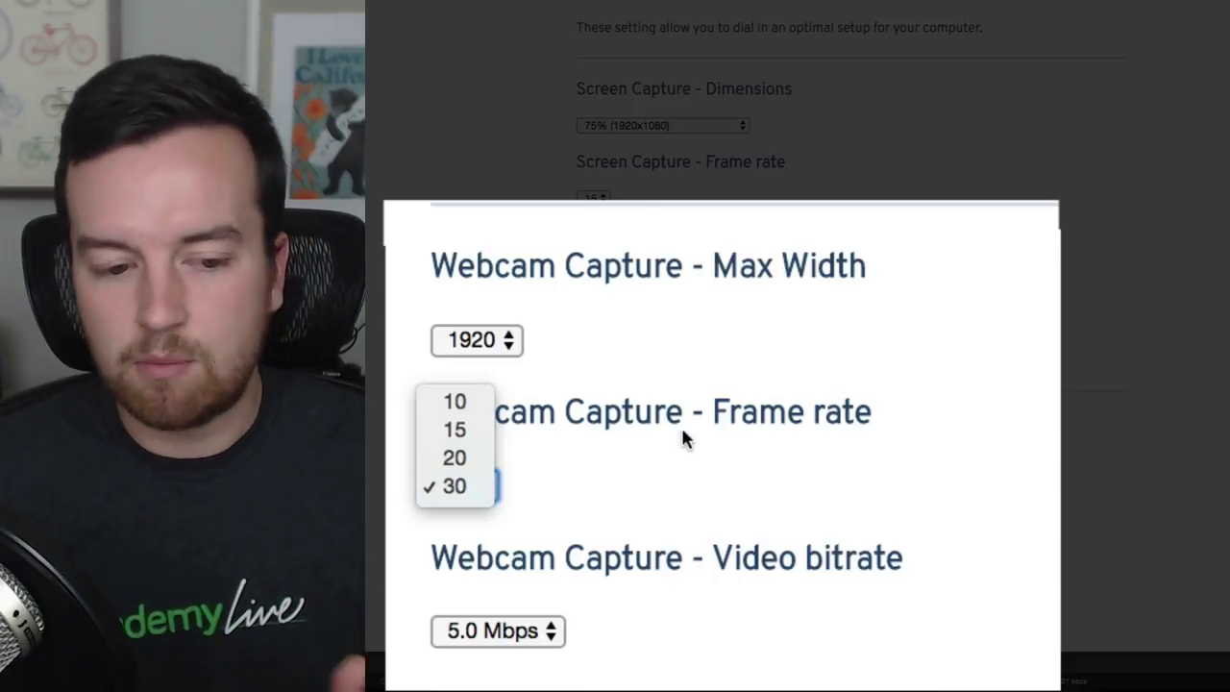
{"action": "left_click", "coordinate": [696, 471]}
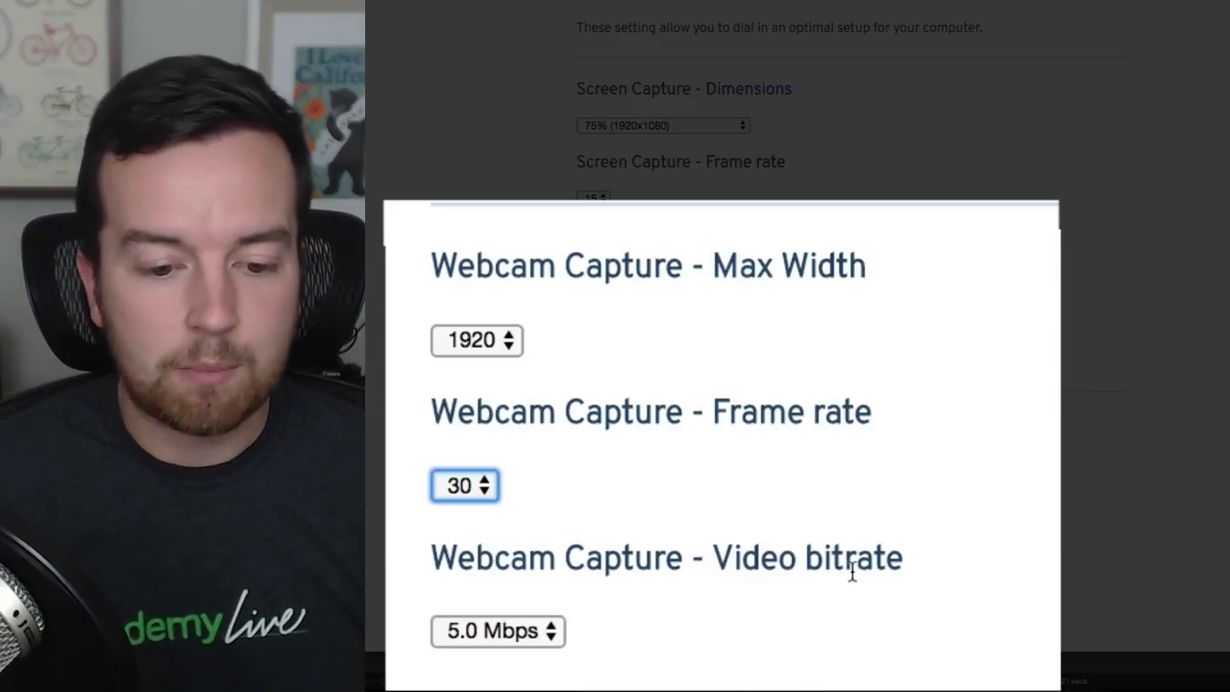
{"action": "left_click", "coordinate": [527, 630]}
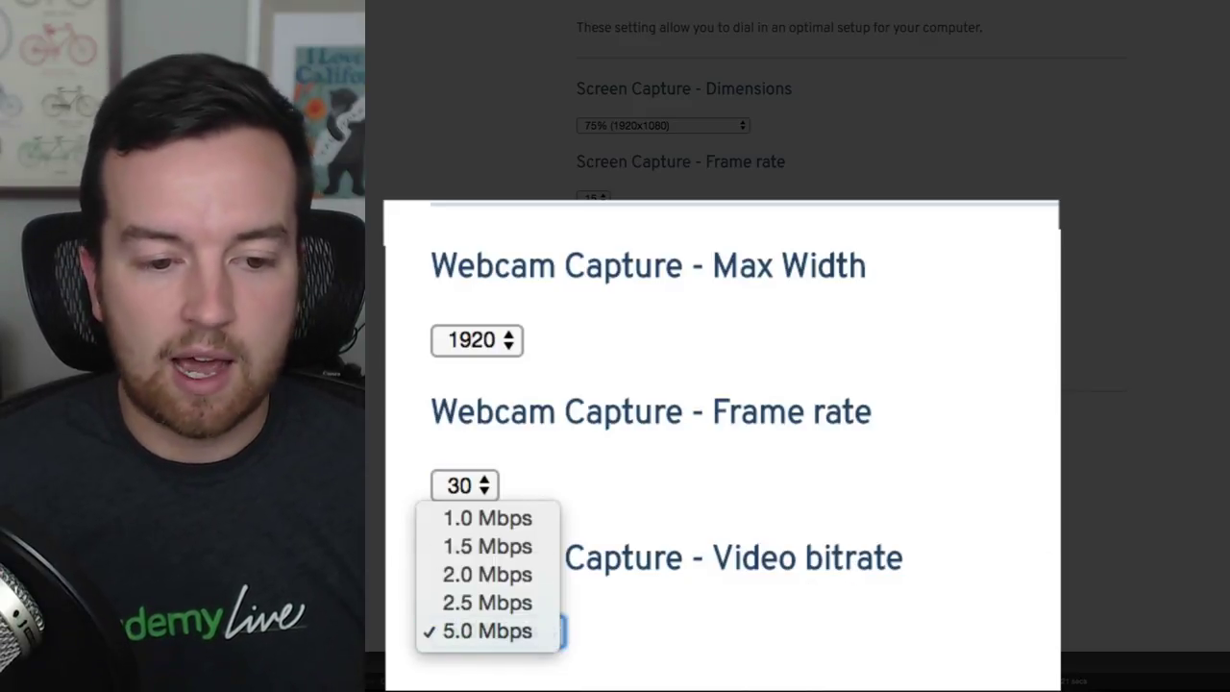
{"action": "key", "text": "Escape"}
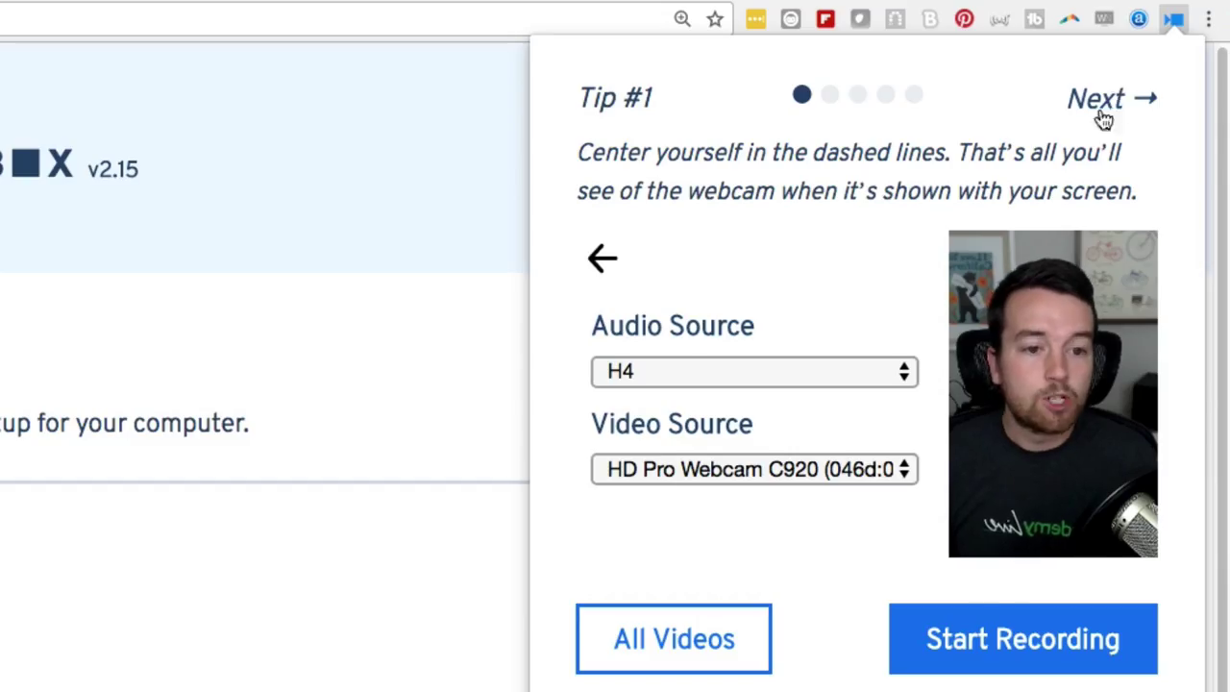
Start a recording that shares only the Adobe Photoshop application window
{"action": "left_click", "coordinate": [1021, 640]}
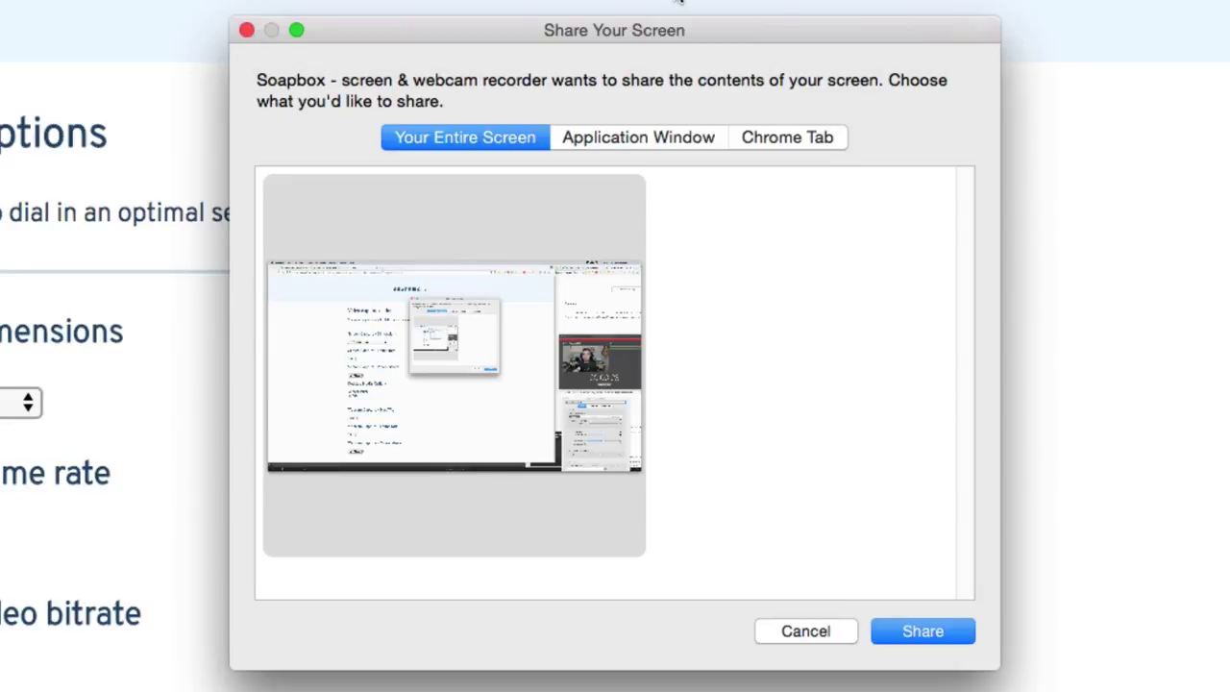
{"action": "left_click", "coordinate": [646, 144]}
{"action": "left_click", "coordinate": [815, 144]}
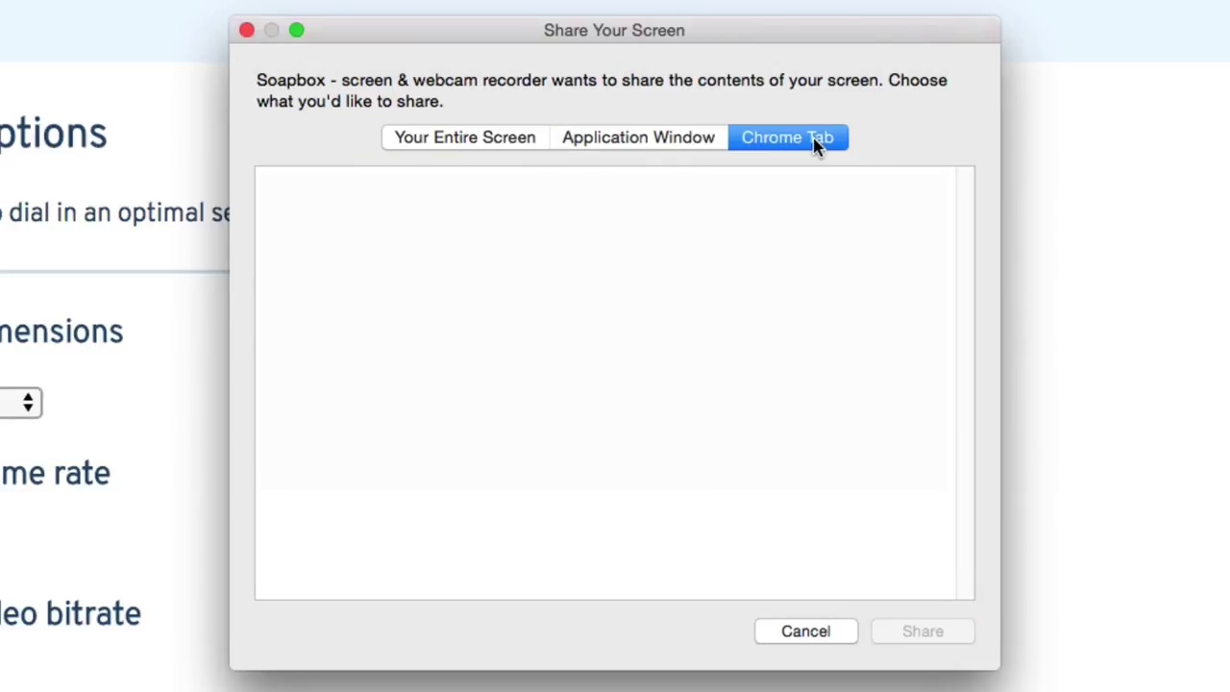
{"action": "left_click", "coordinate": [662, 137]}
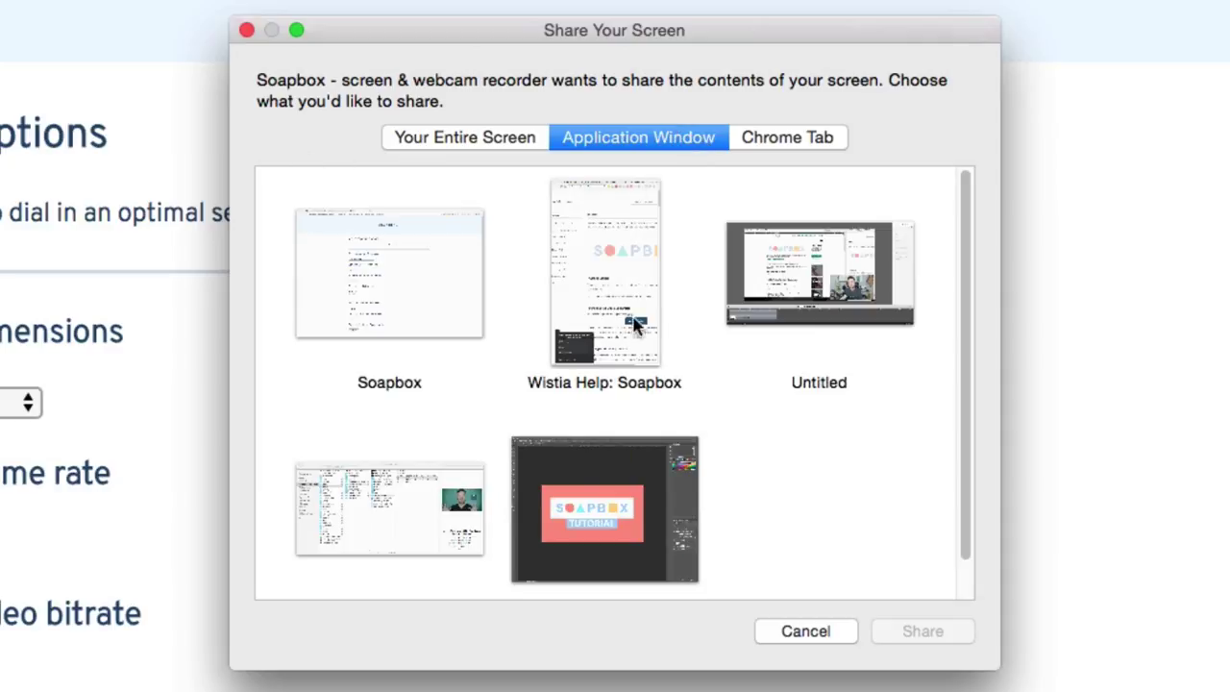
{"action": "left_click", "coordinate": [620, 528]}
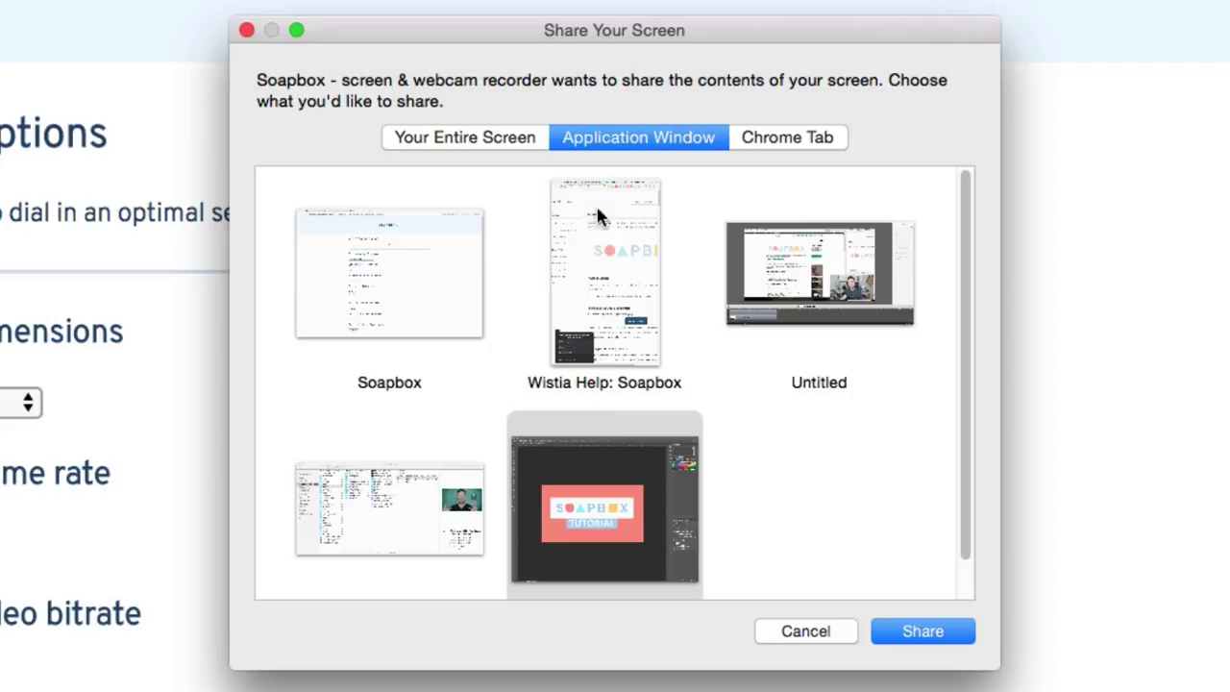
{"action": "left_click", "coordinate": [494, 136]}
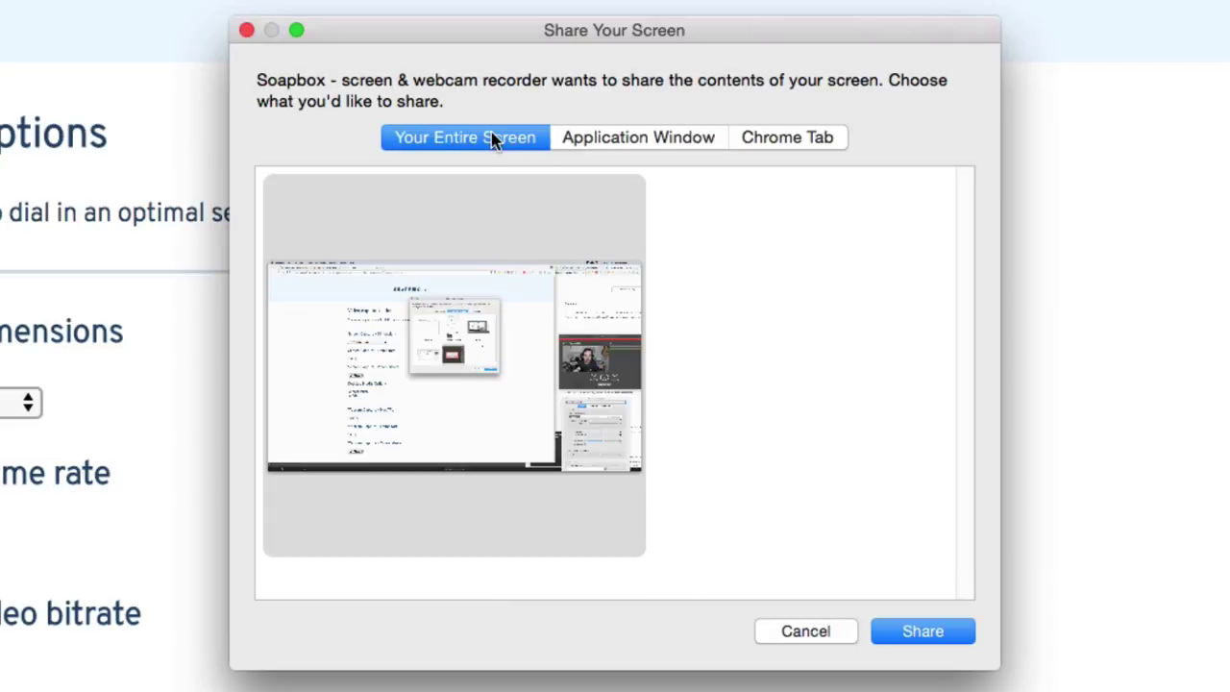
{"action": "left_click", "coordinate": [612, 144]}
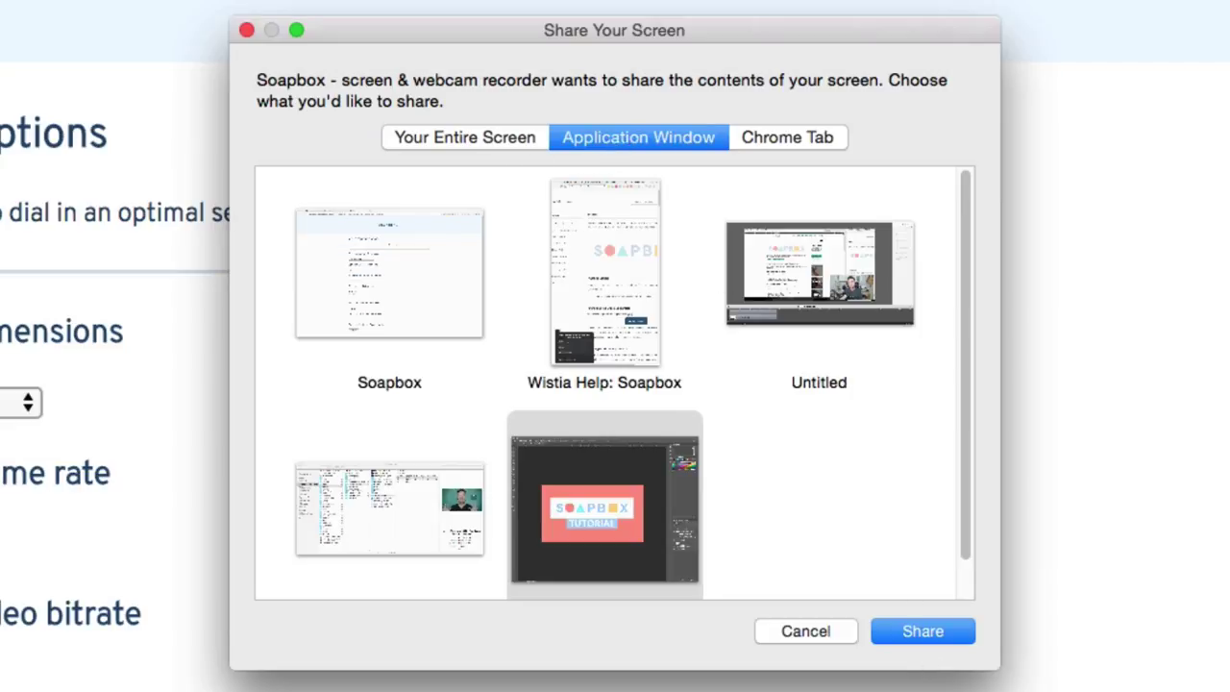
{"action": "left_click", "coordinate": [922, 632]}
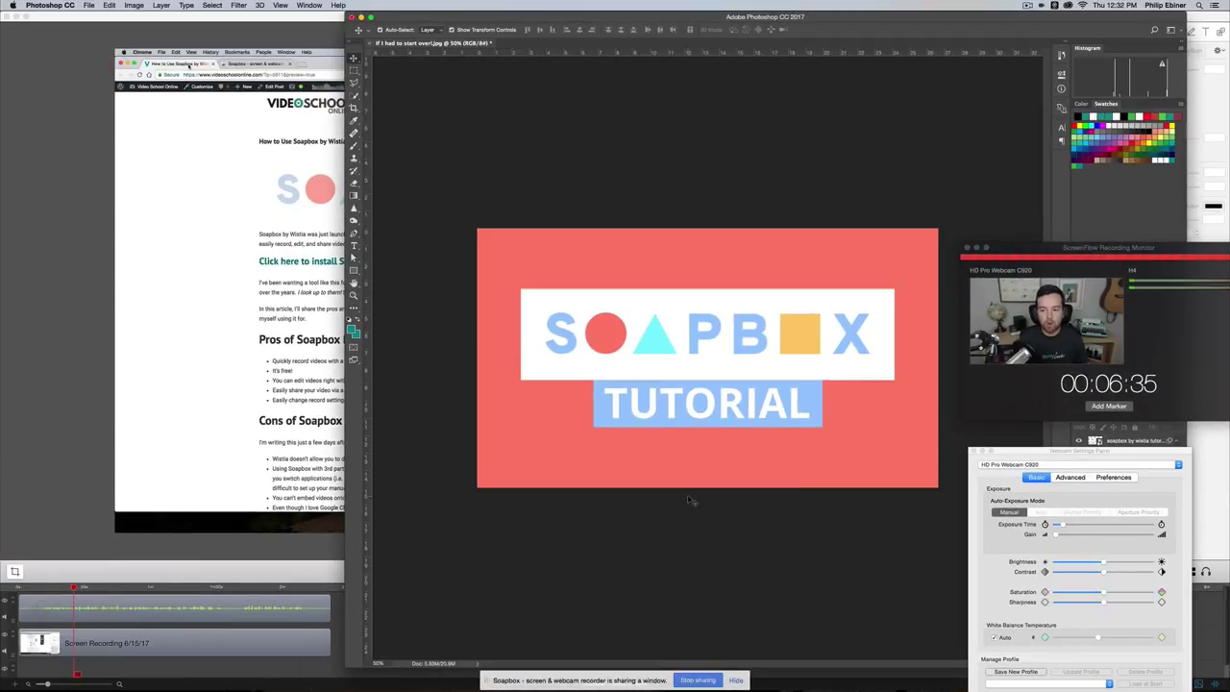
Widen the Photoshop window and maximize it to fill the screen
{"action": "left_click_drag", "start_coordinate": [346, 117], "coordinate": [327, 113]}
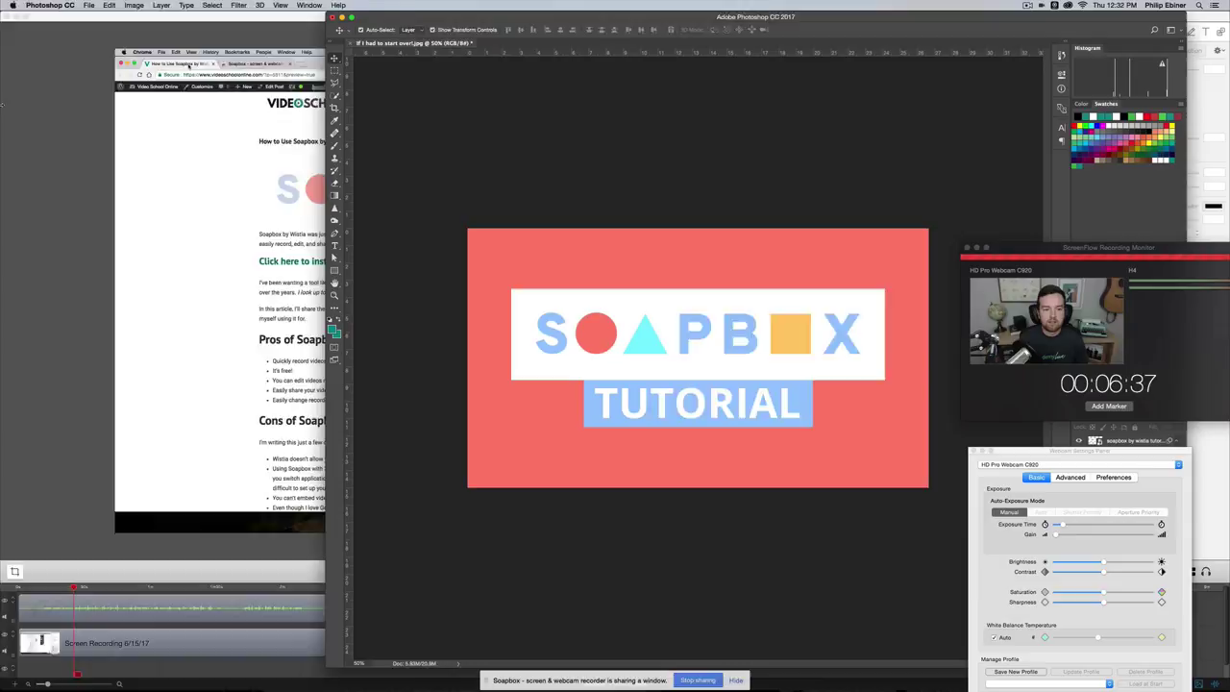
{"action": "key", "text": "ctrl+alt+Return"}
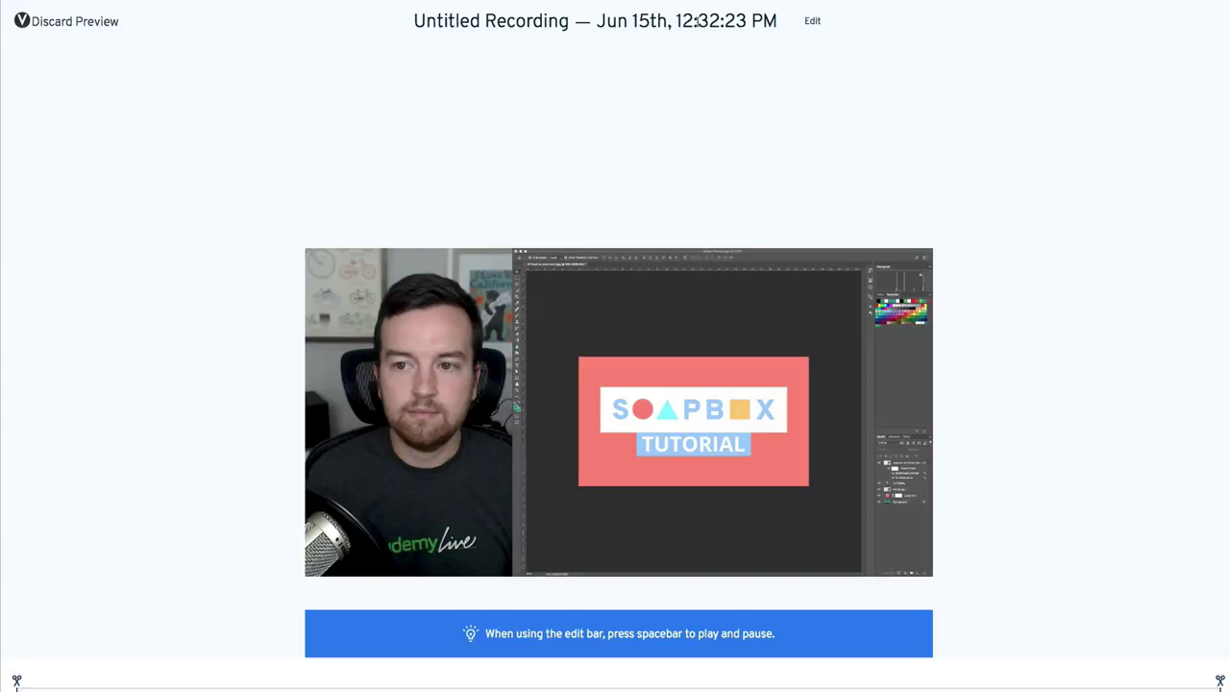
Replace the Untitled Recording title with 'Photoshop Tutorial'
{"action": "left_click", "coordinate": [509, 21]}
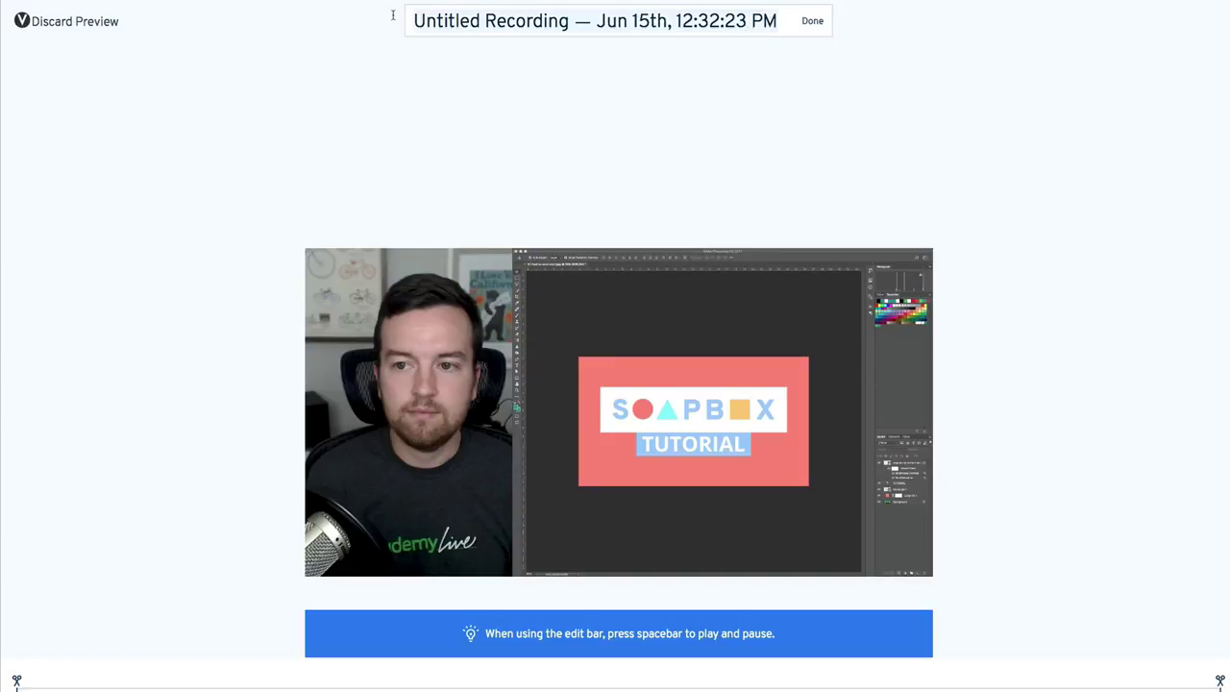
{"action": "key", "text": "super+a"}
{"action": "type", "text": "Phot"}
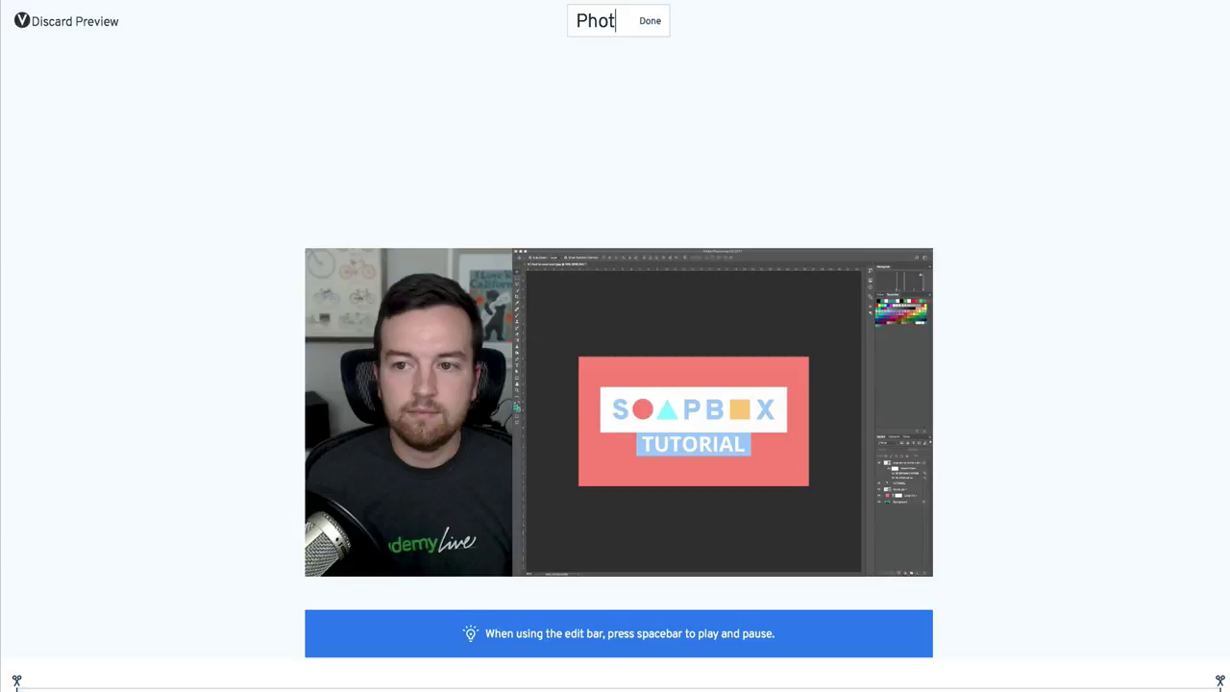
{"action": "type", "text": "oshop Tutorial"}
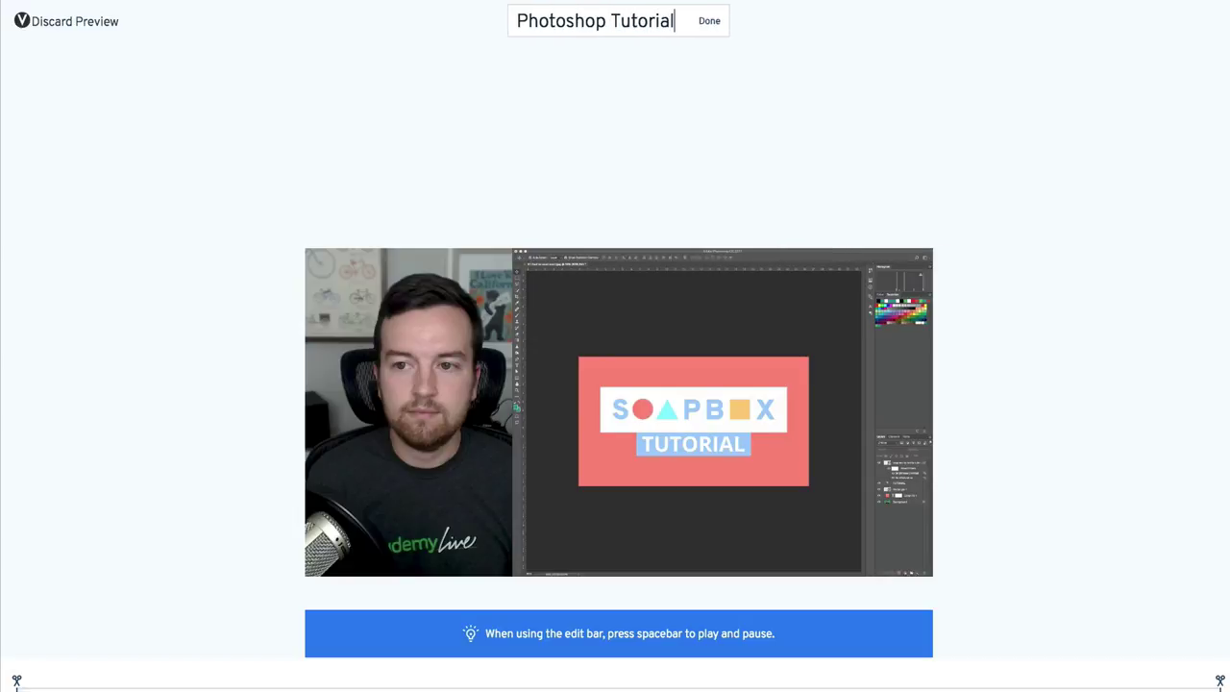
{"action": "key", "text": "Return"}
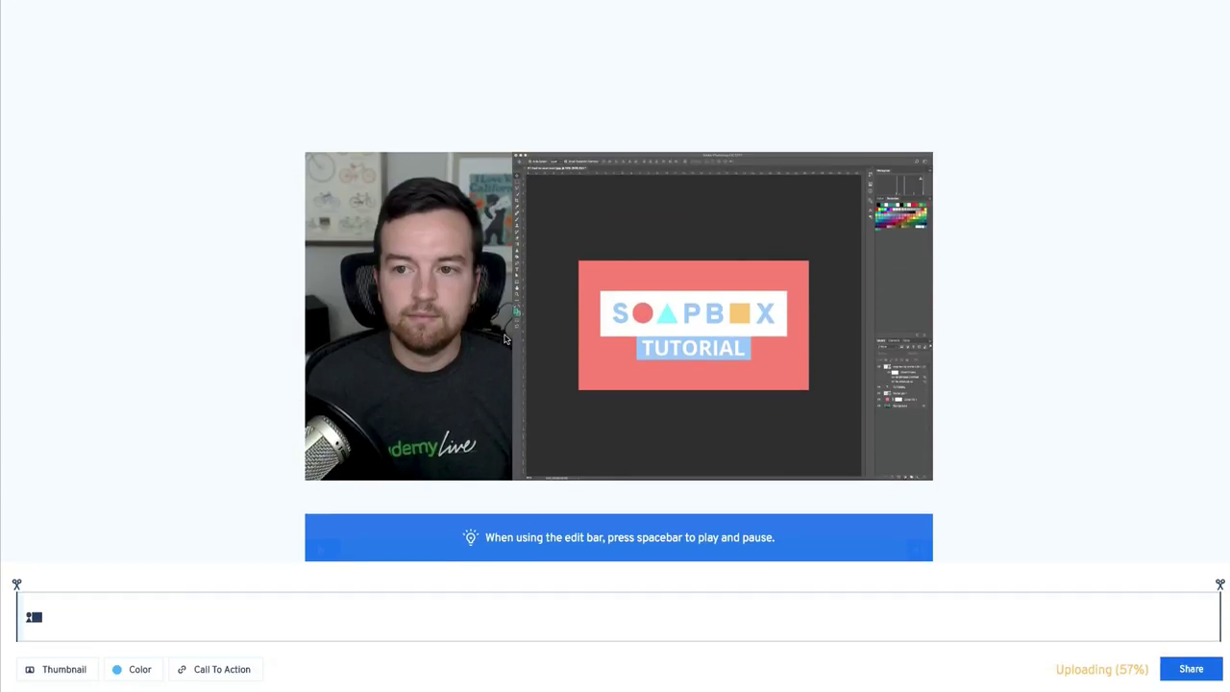
Play and scrub the Photoshop Tutorial preview, then trim its start and end
{"action": "key", "text": "space"}
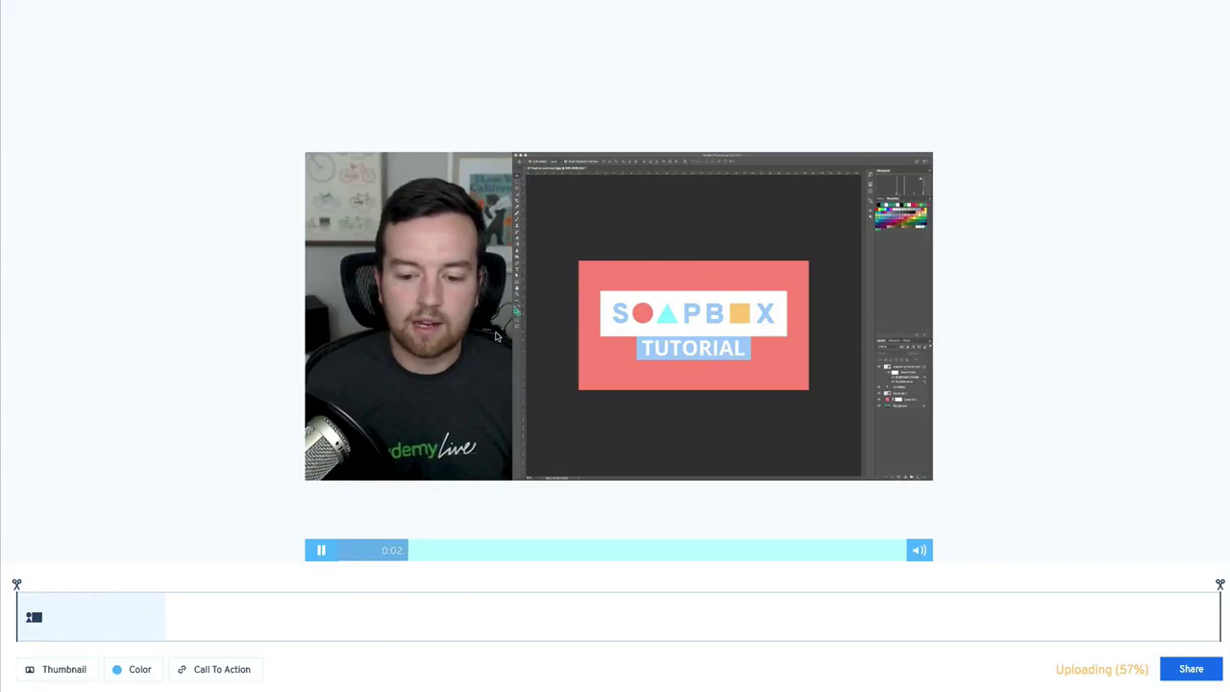
{"action": "key", "text": "space"}
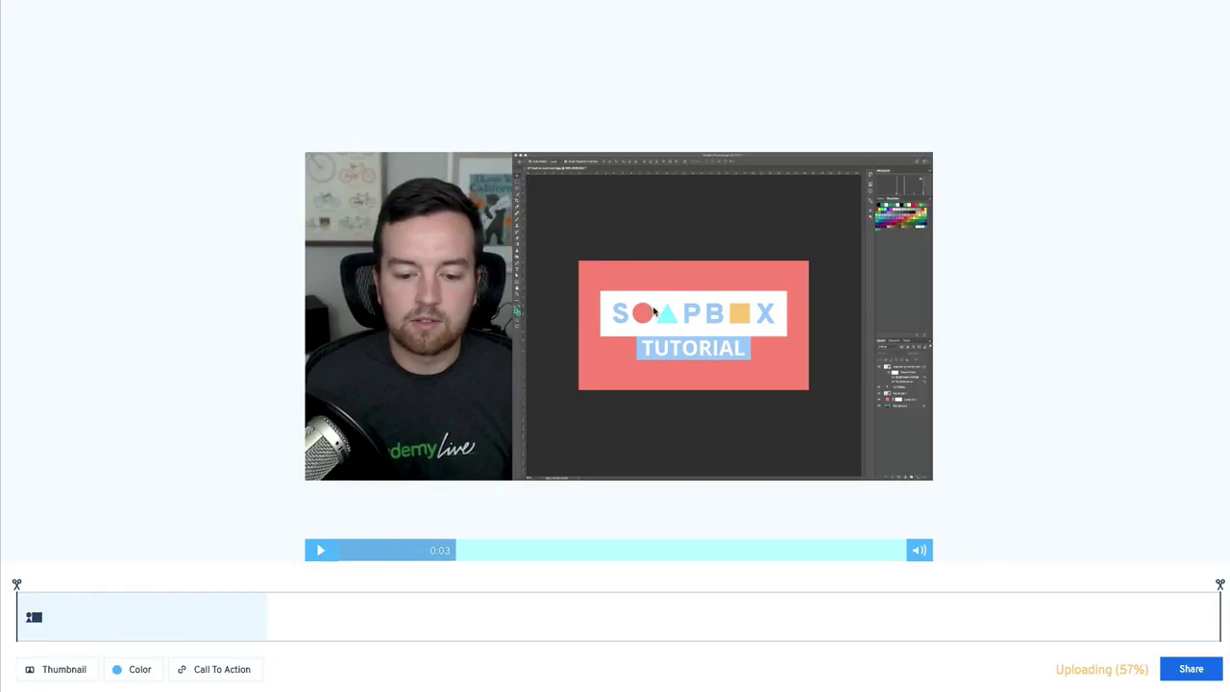
{"action": "key", "text": "space"}
{"action": "key", "text": "space"}
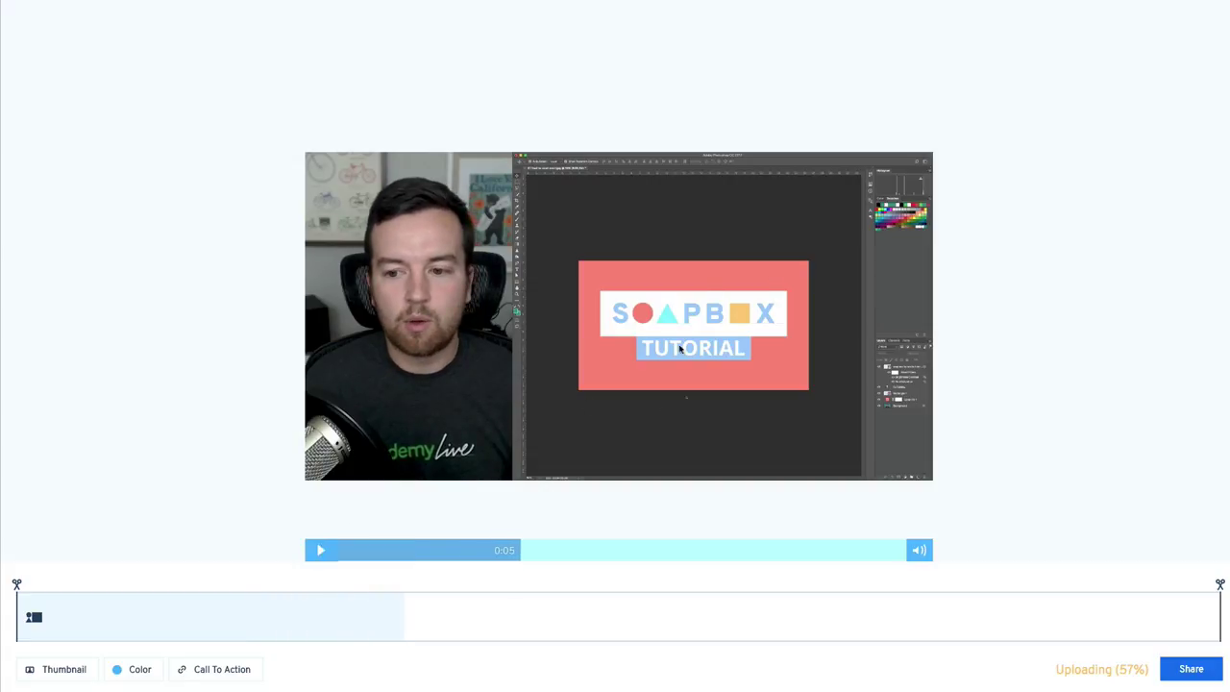
{"action": "left_click_drag", "start_coordinate": [490, 549], "coordinate": [716, 560]}
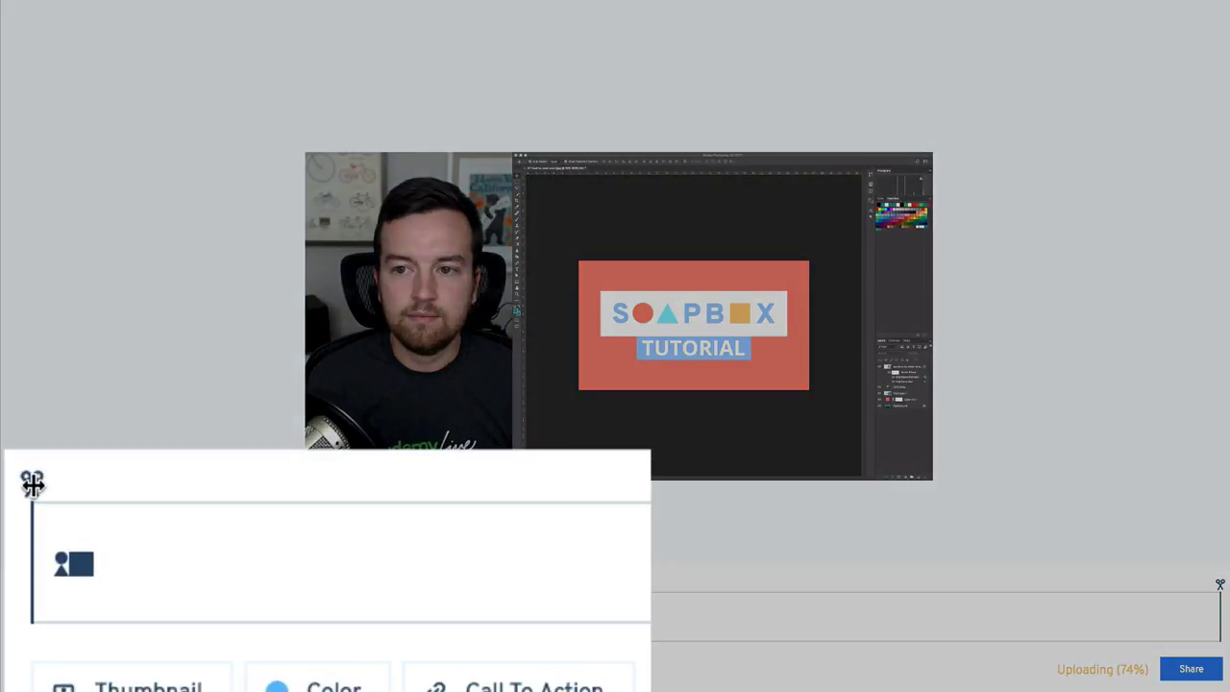
{"action": "mouse_move", "coordinate": [32, 548]}
{"action": "left_mouse_down"}
{"action": "mouse_move", "coordinate": [121, 563]}
{"action": "mouse_move", "coordinate": [46, 616]}
{"action": "mouse_move", "coordinate": [75, 621]}
{"action": "mouse_move", "coordinate": [40, 621]}
{"action": "left_mouse_up"}
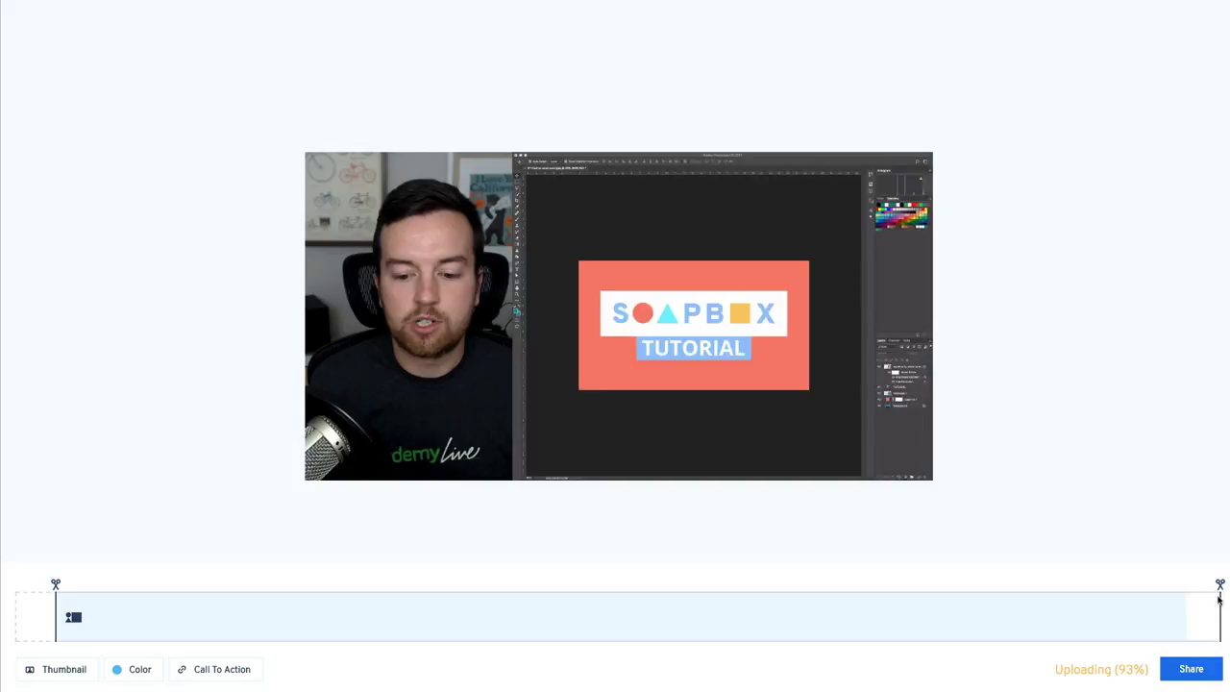
{"action": "left_click_drag", "start_coordinate": [1219, 598], "coordinate": [1166, 598]}
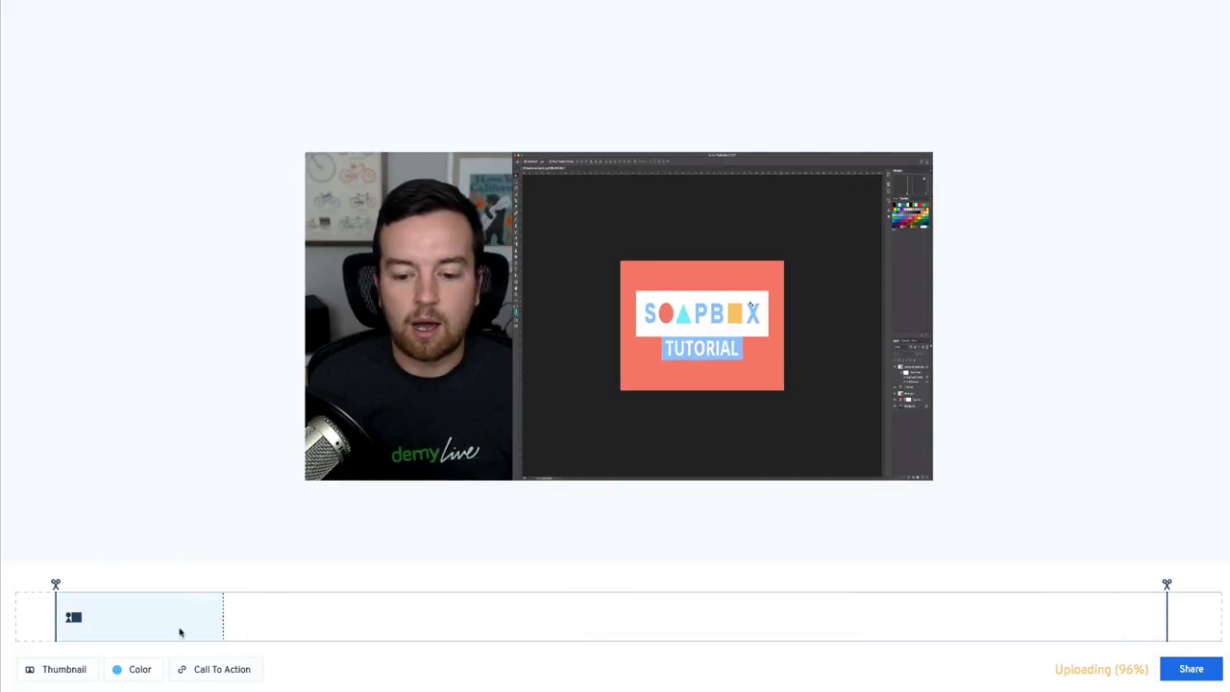
Try screen-only, webcam-only and zoomed layouts on the first clip, returning to webcam beside screen
{"action": "left_click", "coordinate": [73, 620]}
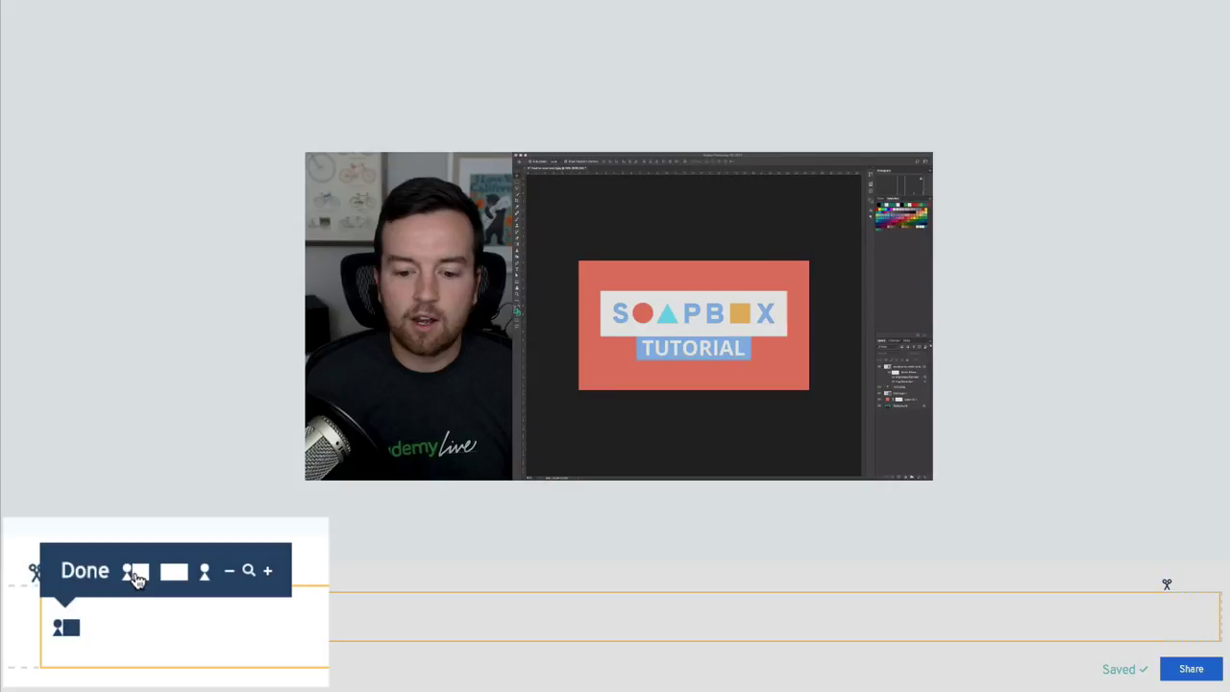
{"action": "left_click", "coordinate": [175, 575]}
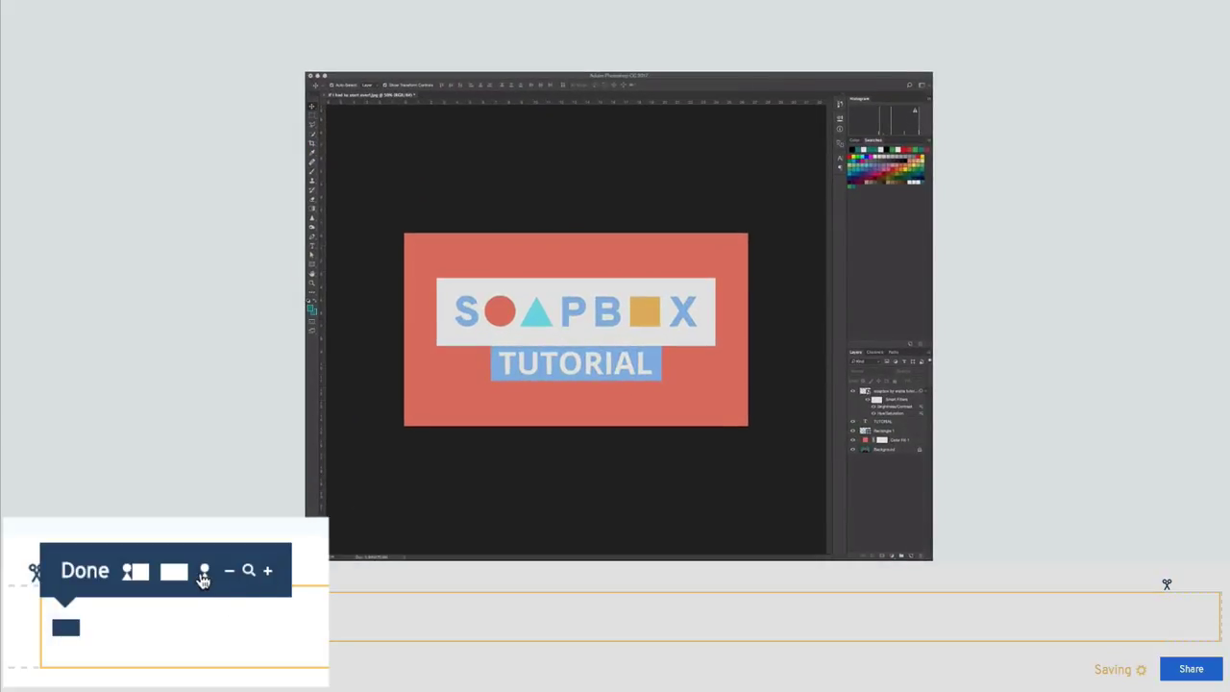
{"action": "left_click", "coordinate": [203, 572]}
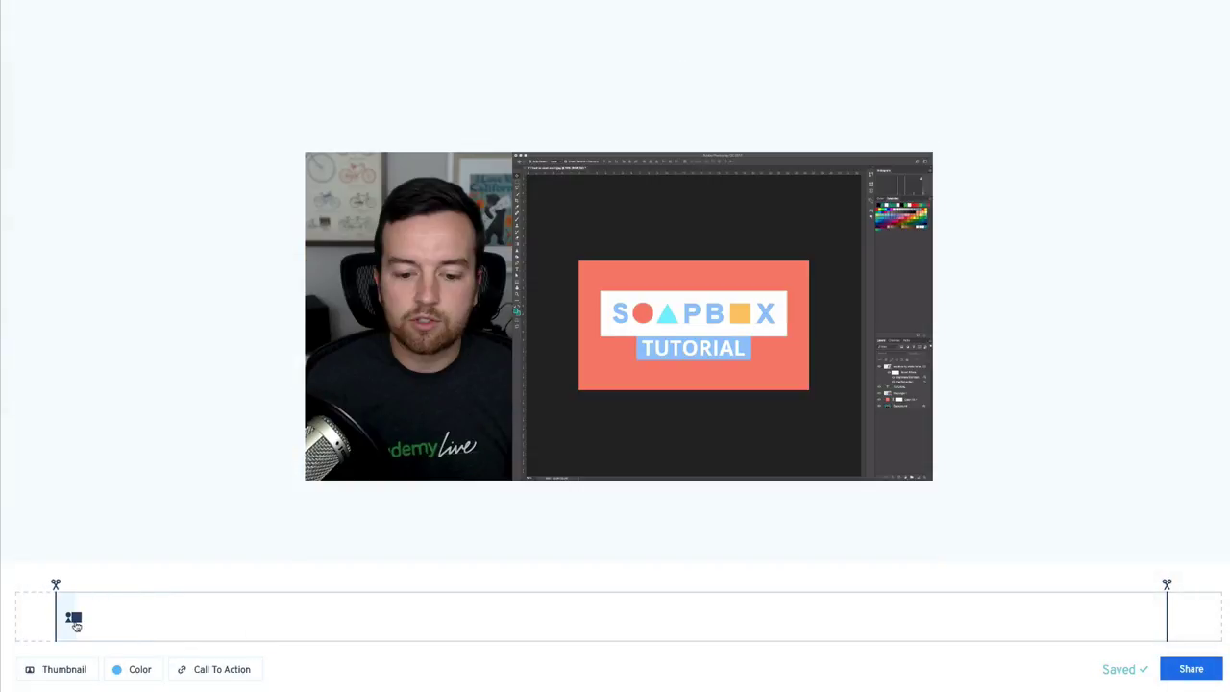
{"action": "left_click", "coordinate": [75, 623]}
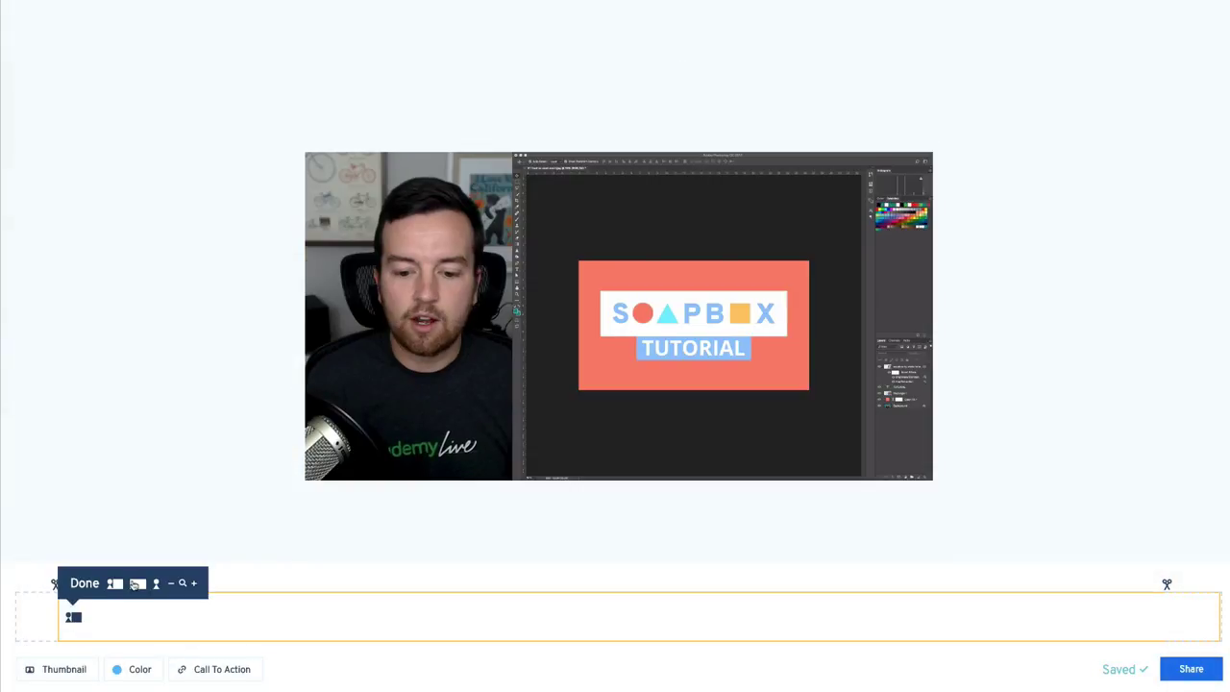
{"action": "left_click", "coordinate": [135, 584]}
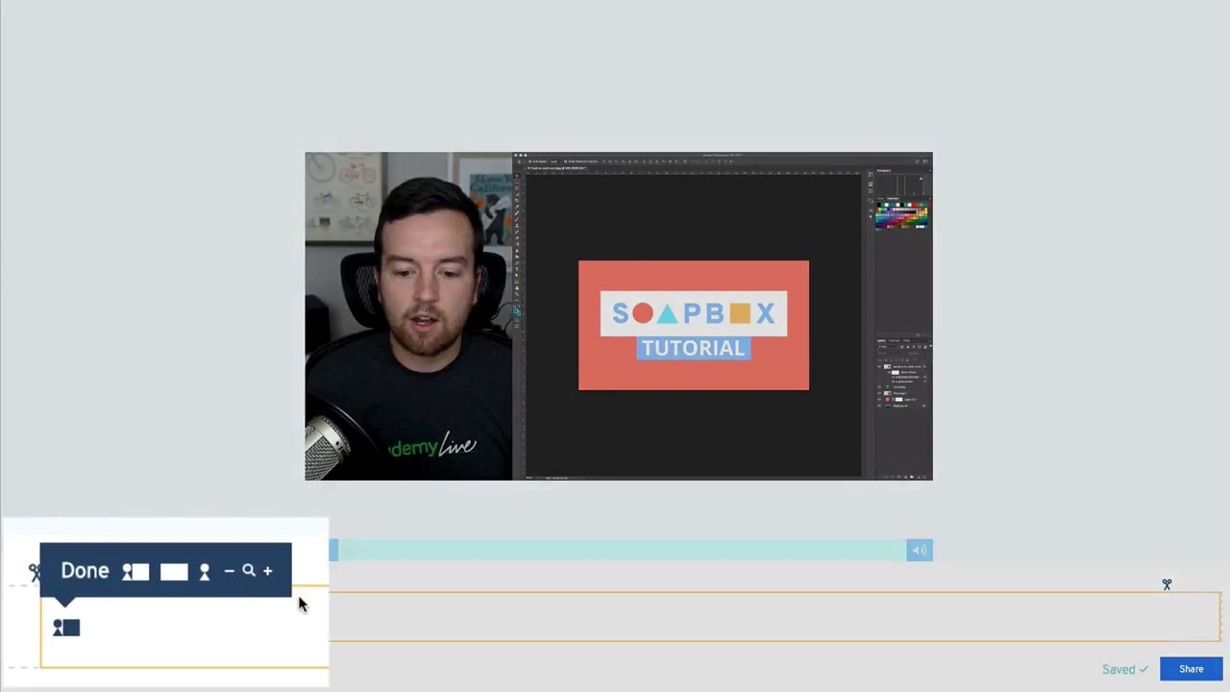
{"action": "left_click", "coordinate": [269, 574]}
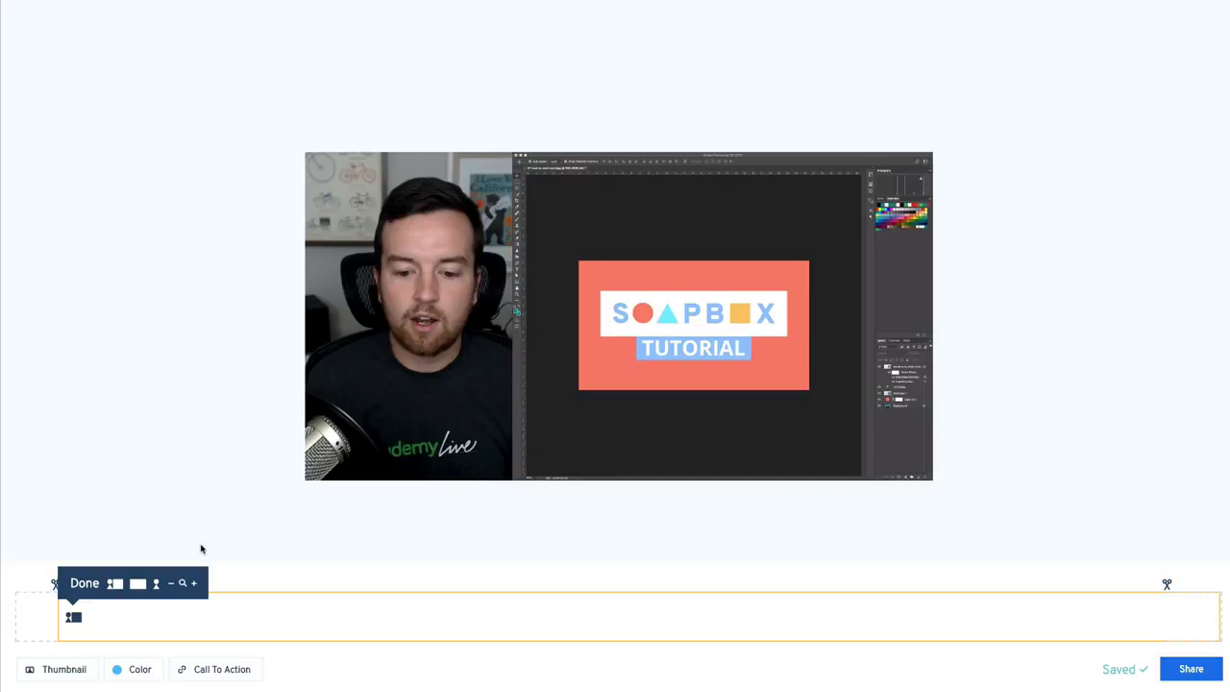
{"action": "left_click", "coordinate": [172, 583]}
Set the first clip to show only the webcam
{"action": "left_click", "coordinate": [139, 584]}
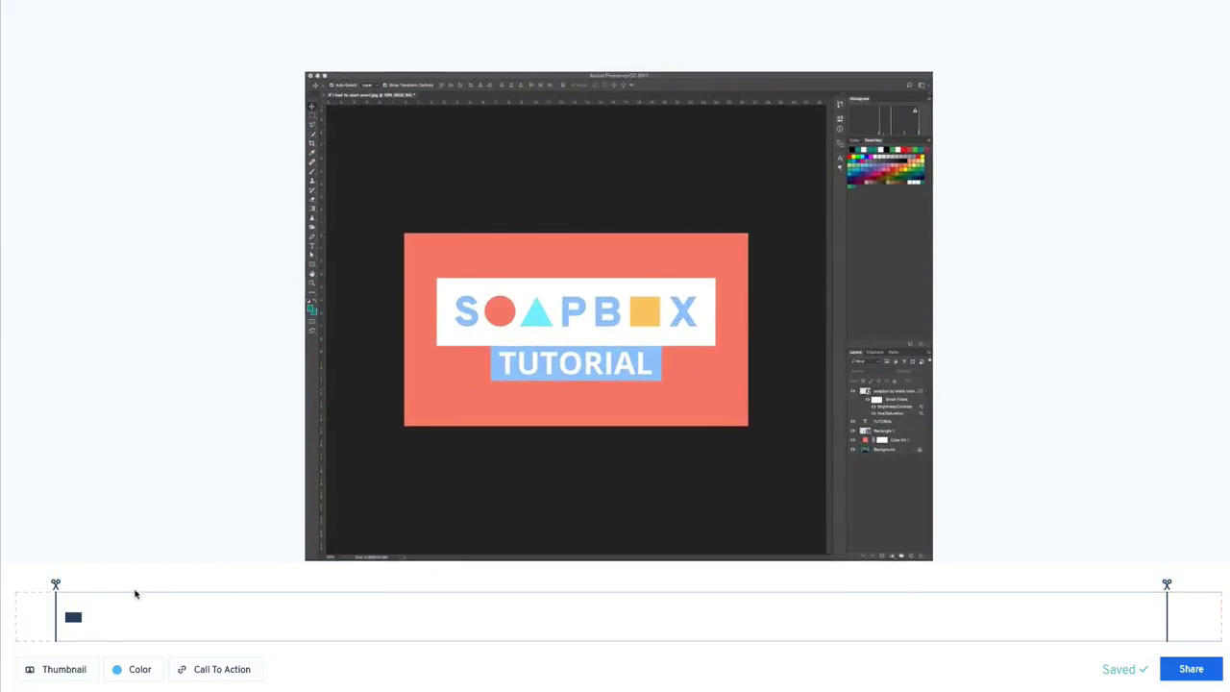
{"action": "left_click", "coordinate": [78, 617]}
{"action": "left_click", "coordinate": [157, 584]}
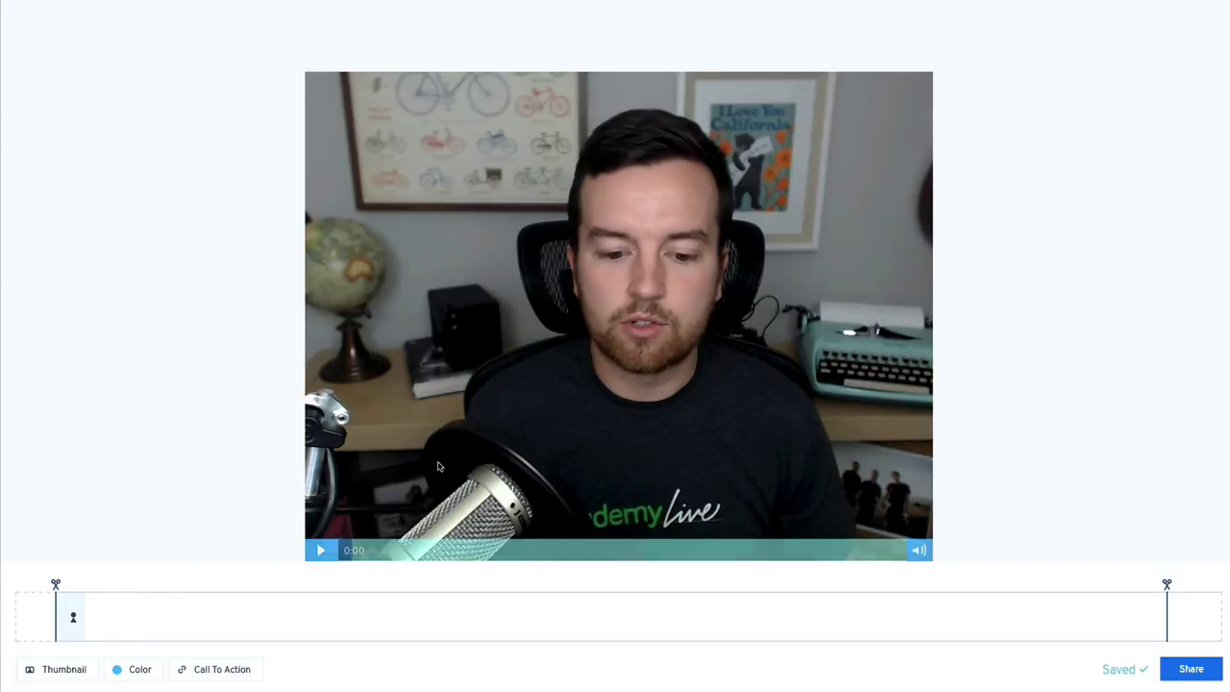
Split the recording a few seconds in to start a second section
{"action": "left_click", "coordinate": [438, 468]}
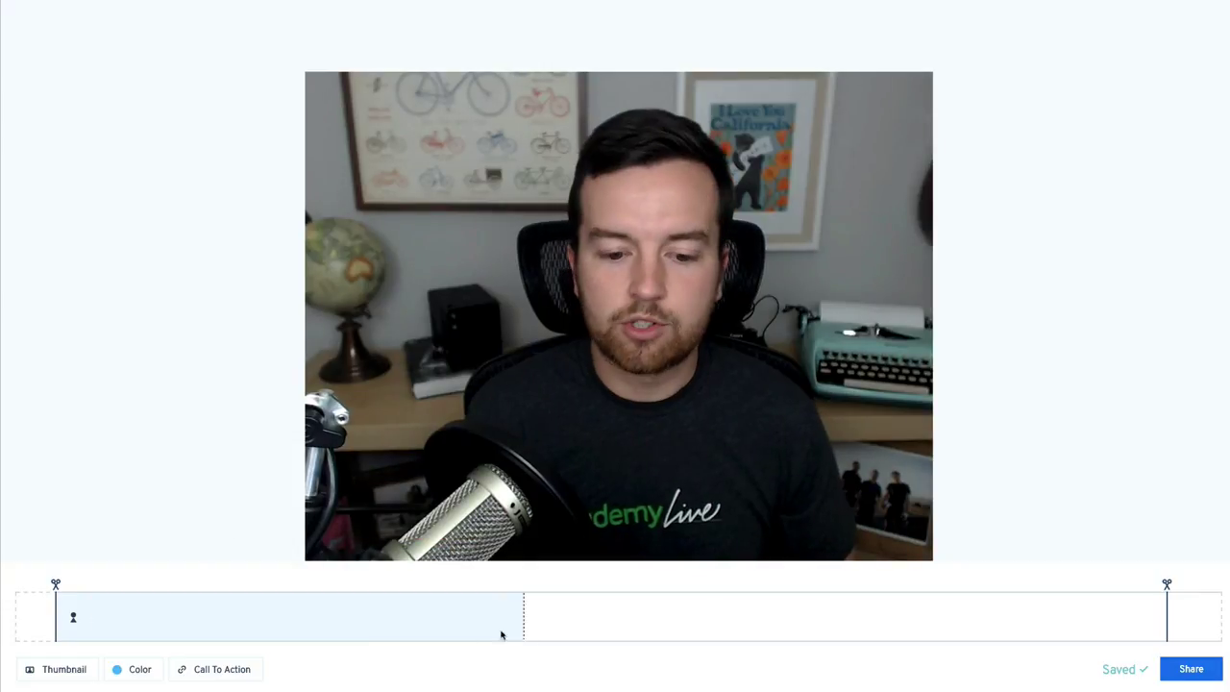
{"action": "left_click", "coordinate": [327, 609]}
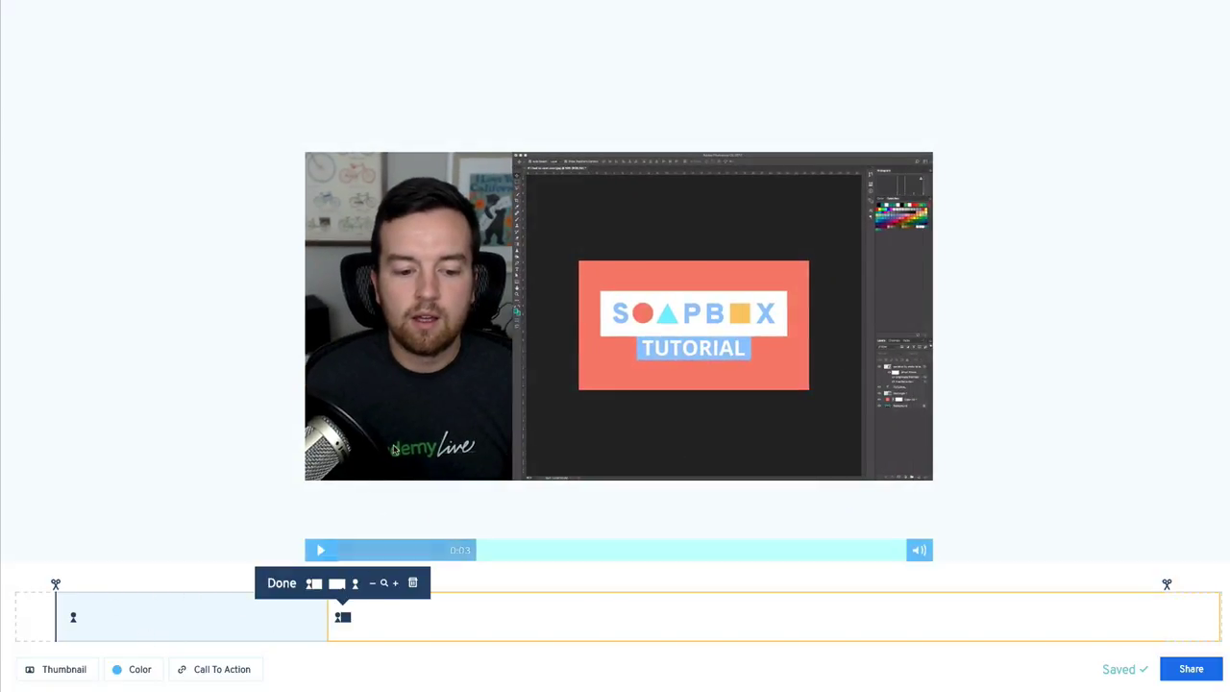
{"action": "left_click", "coordinate": [282, 582]}
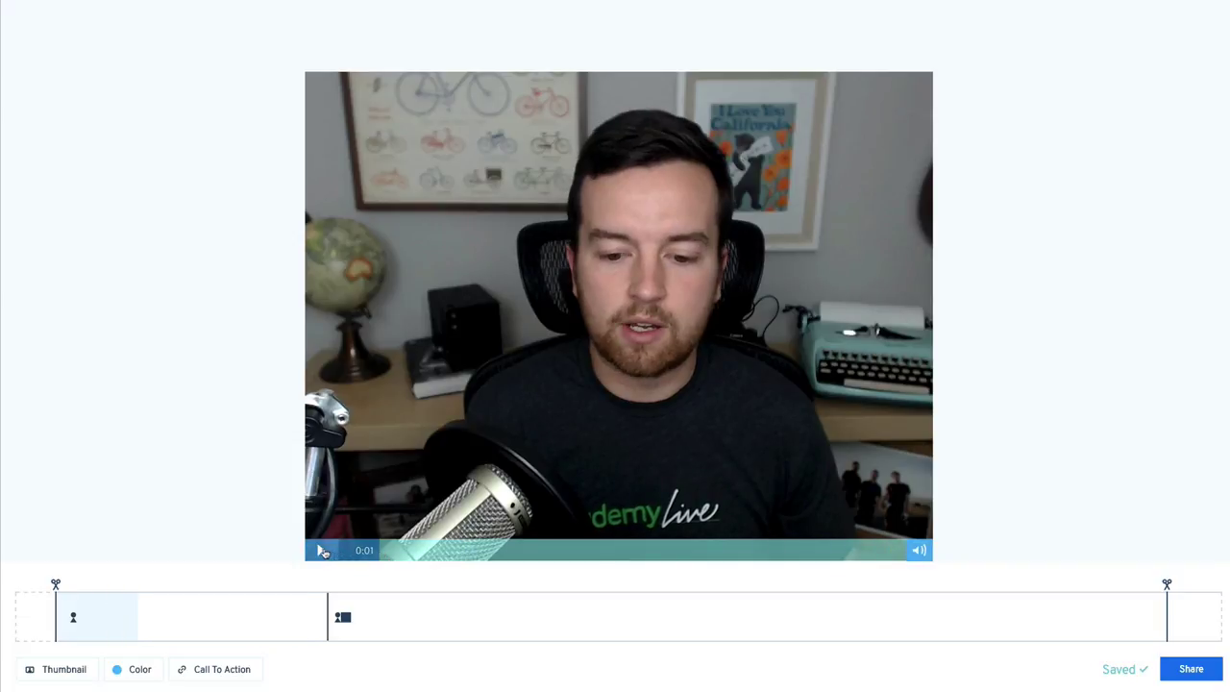
Set the second section to the webcam beside the screen layout
{"action": "left_click", "coordinate": [322, 551]}
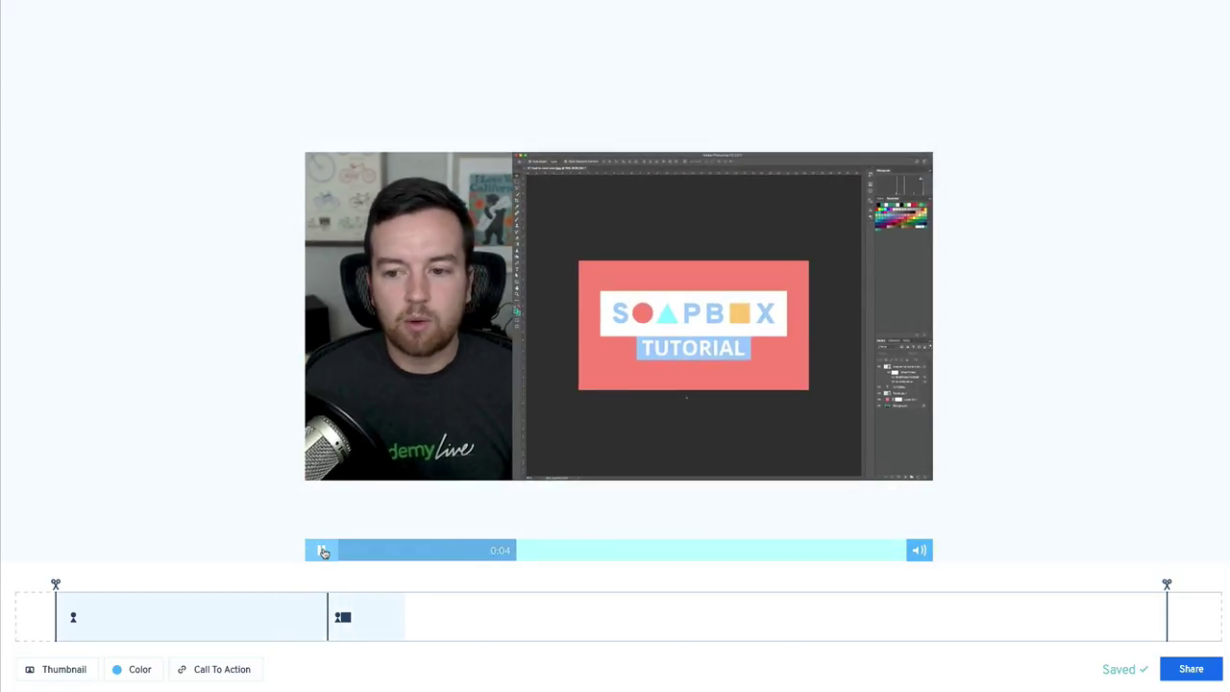
{"action": "left_click", "coordinate": [73, 620]}
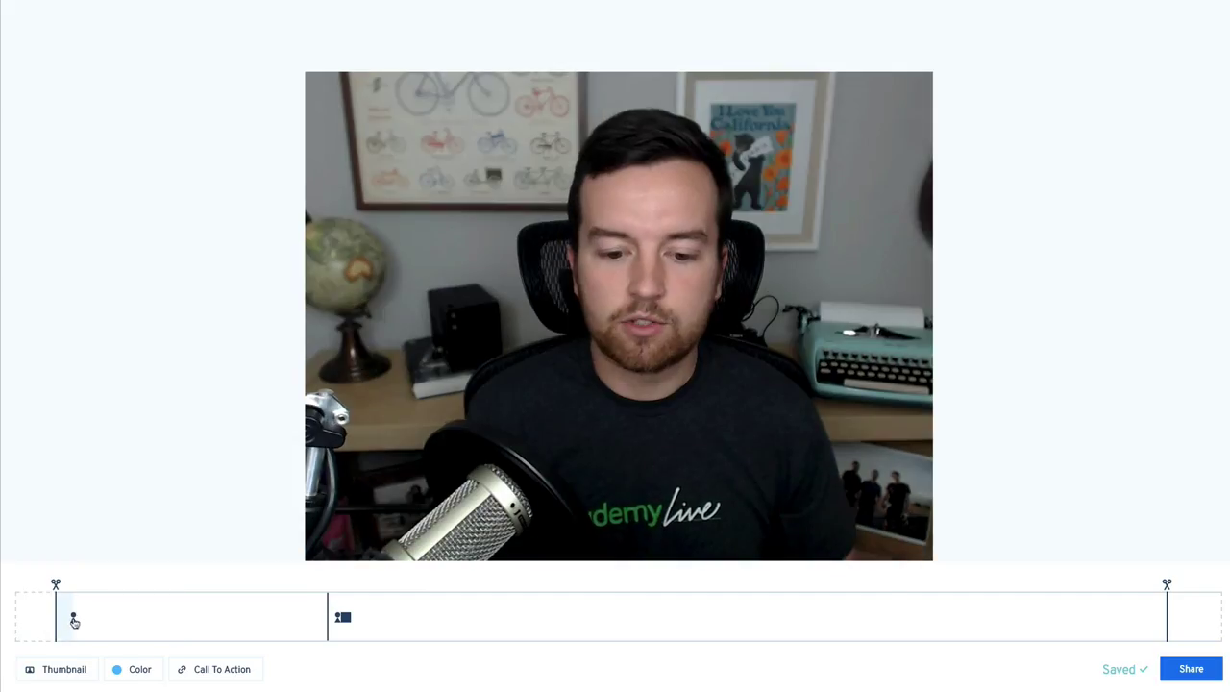
{"action": "left_click", "coordinate": [344, 618]}
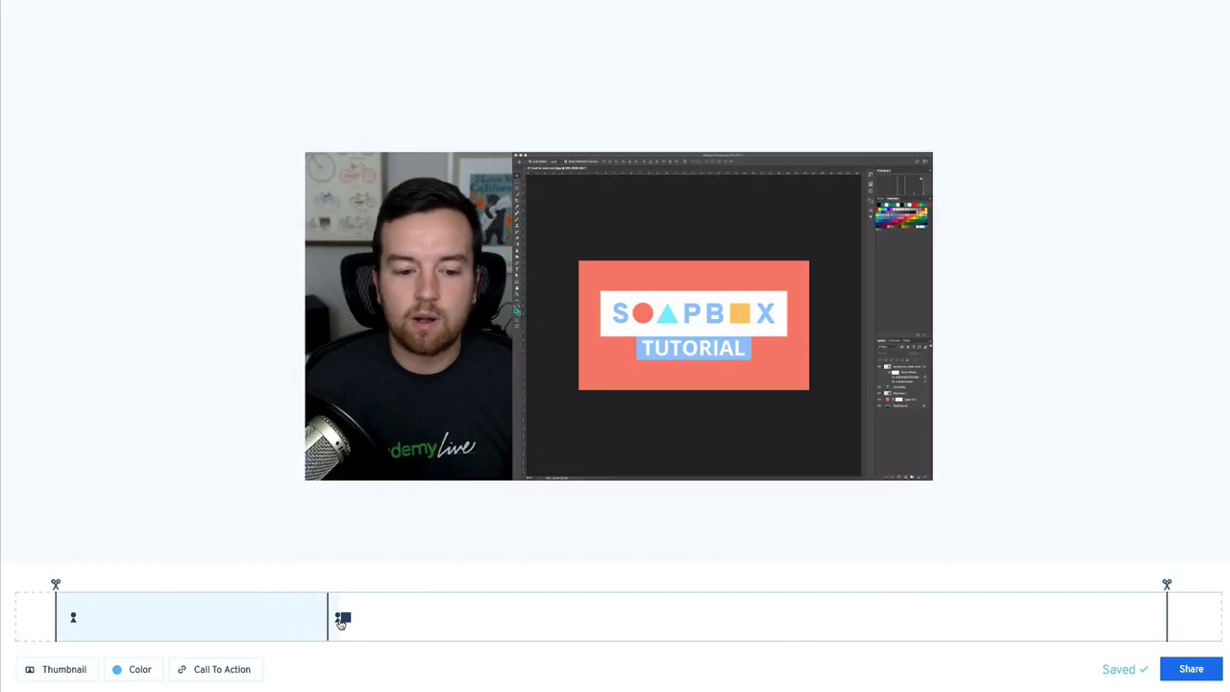
{"action": "left_click", "coordinate": [342, 620]}
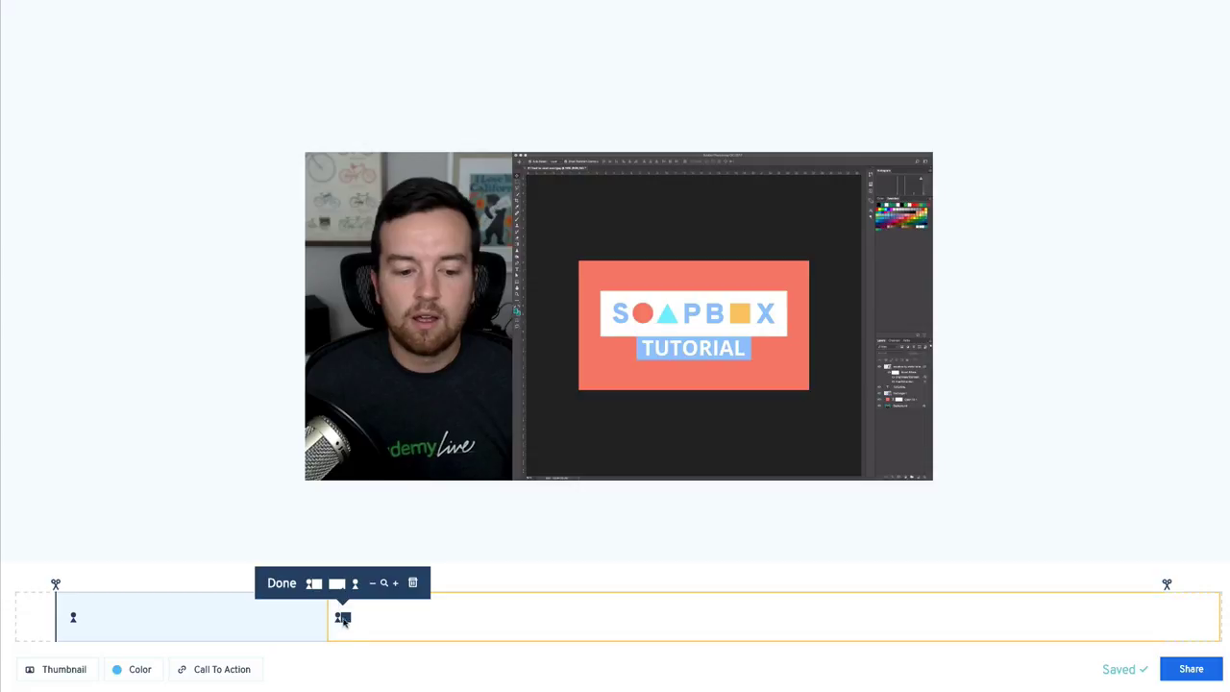
{"action": "left_click", "coordinate": [338, 584]}
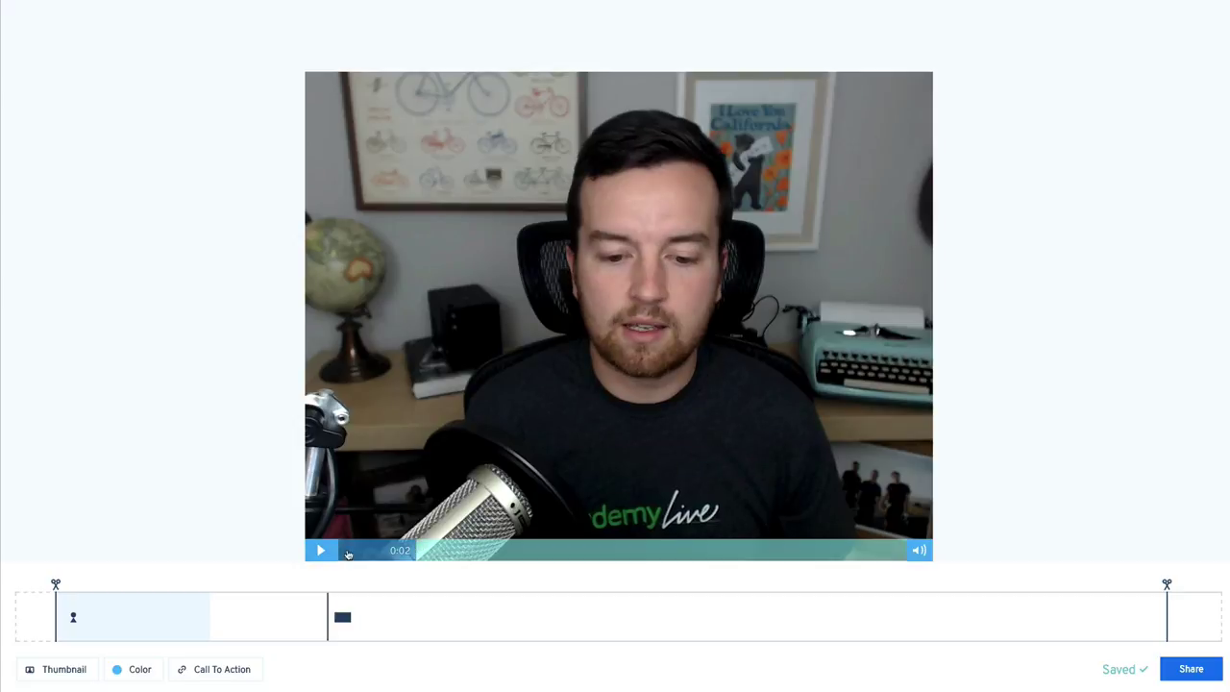
Pause where the Photoshop screen appears and split there to start a third clip
{"action": "left_click", "coordinate": [323, 551]}
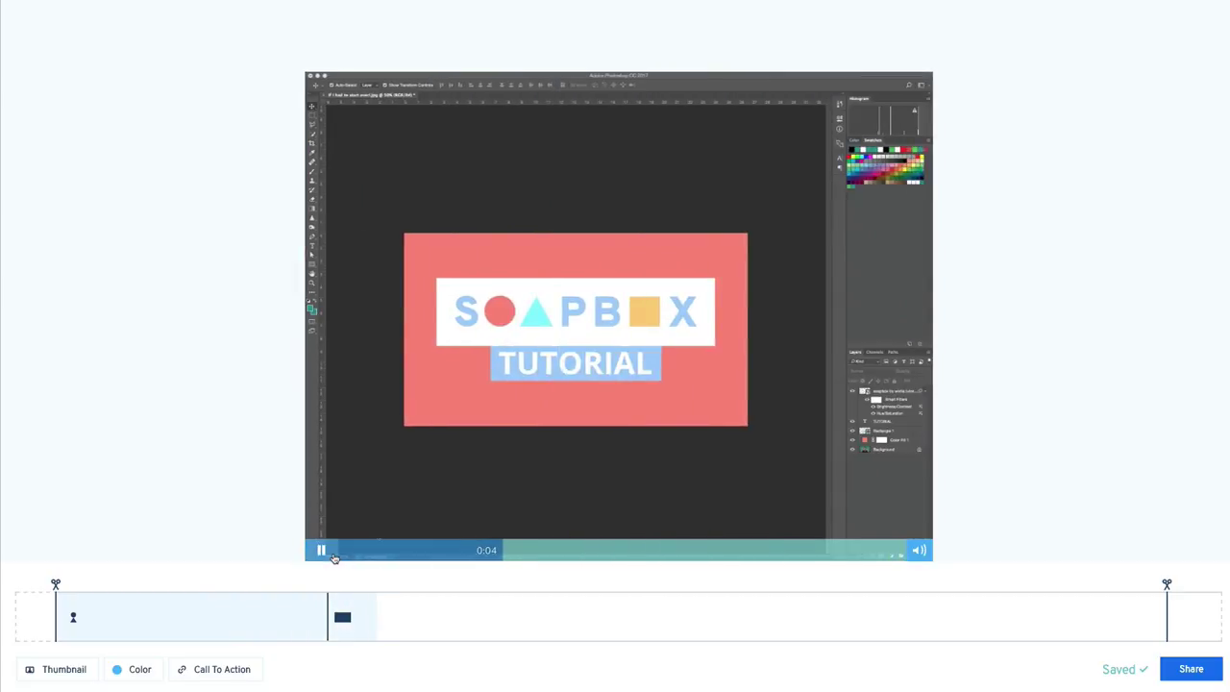
{"action": "left_click", "coordinate": [332, 555]}
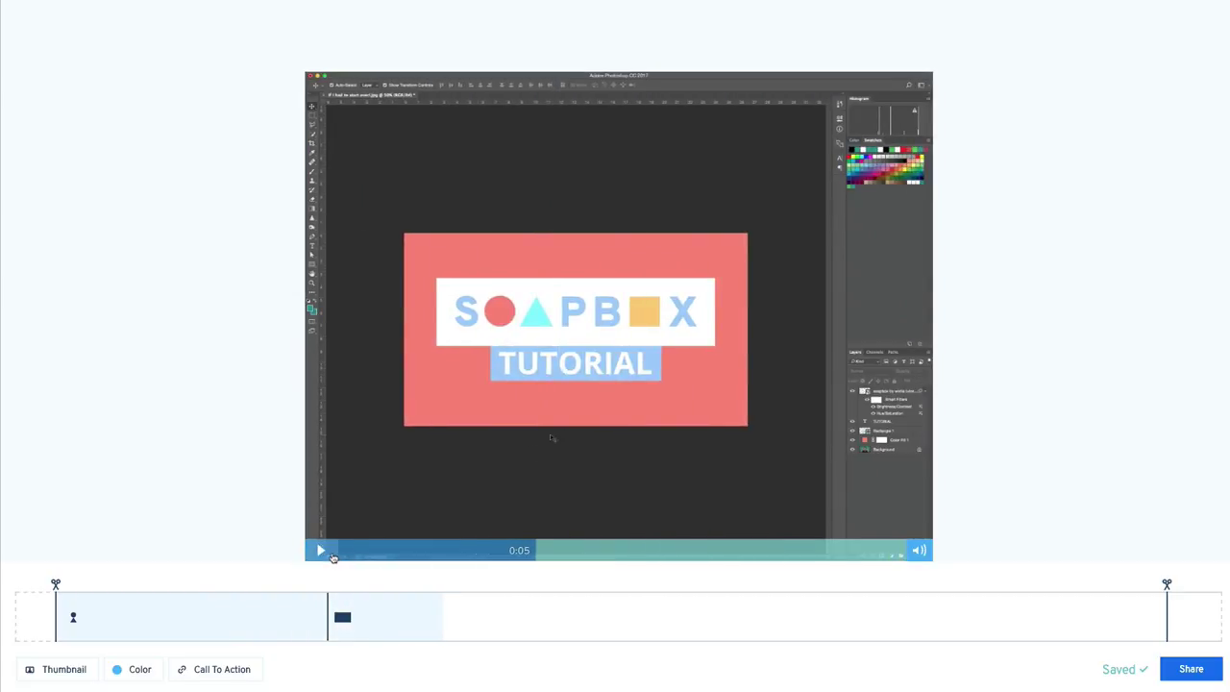
{"action": "left_click", "coordinate": [580, 618]}
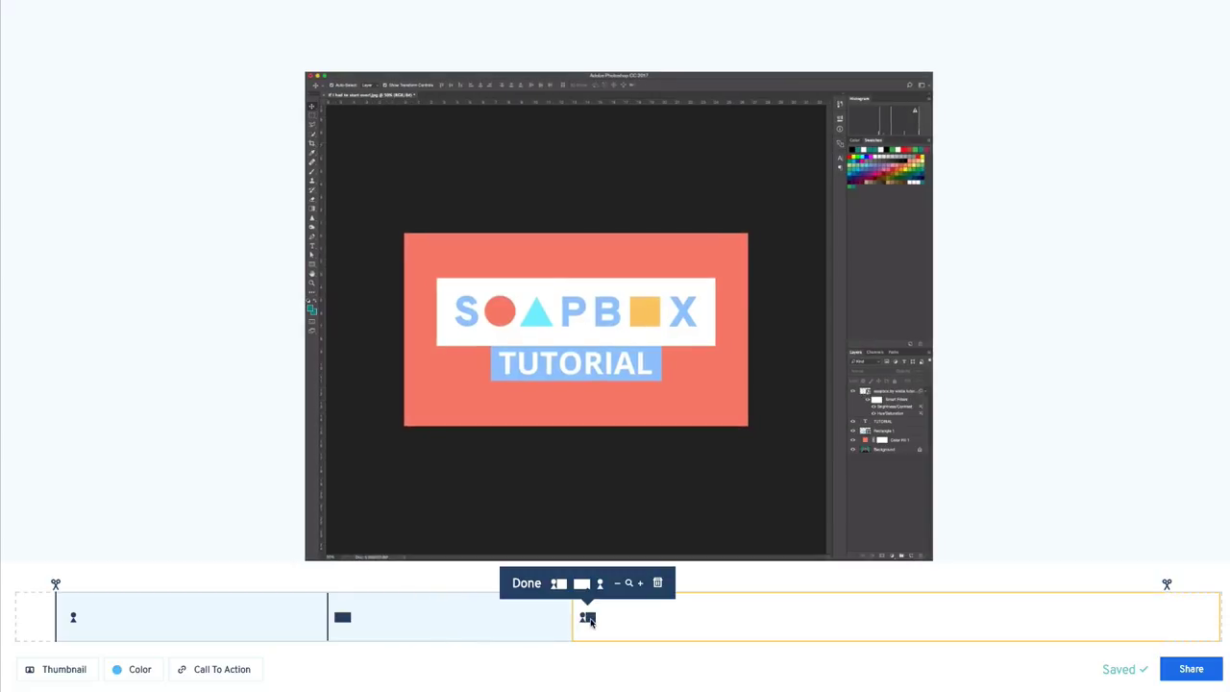
Show the webcam beside the screen, split off another clip, and zoom it onto the Photoshop canvas
{"action": "left_click", "coordinate": [558, 583]}
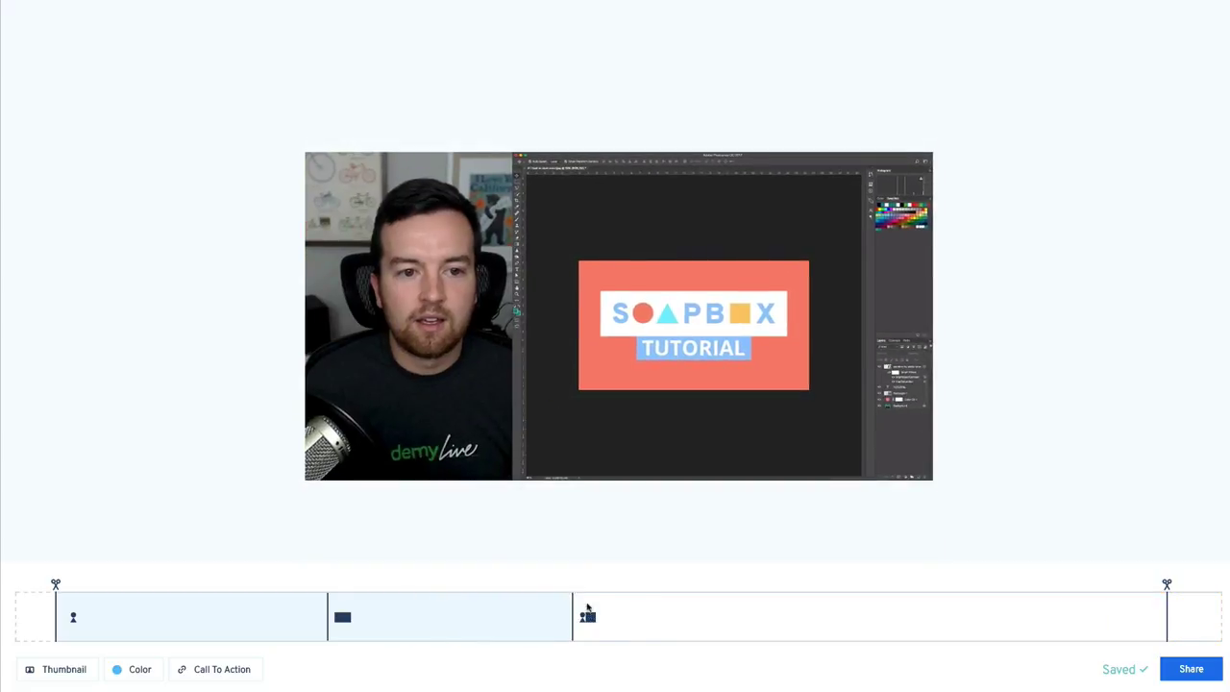
{"action": "left_click", "coordinate": [680, 616]}
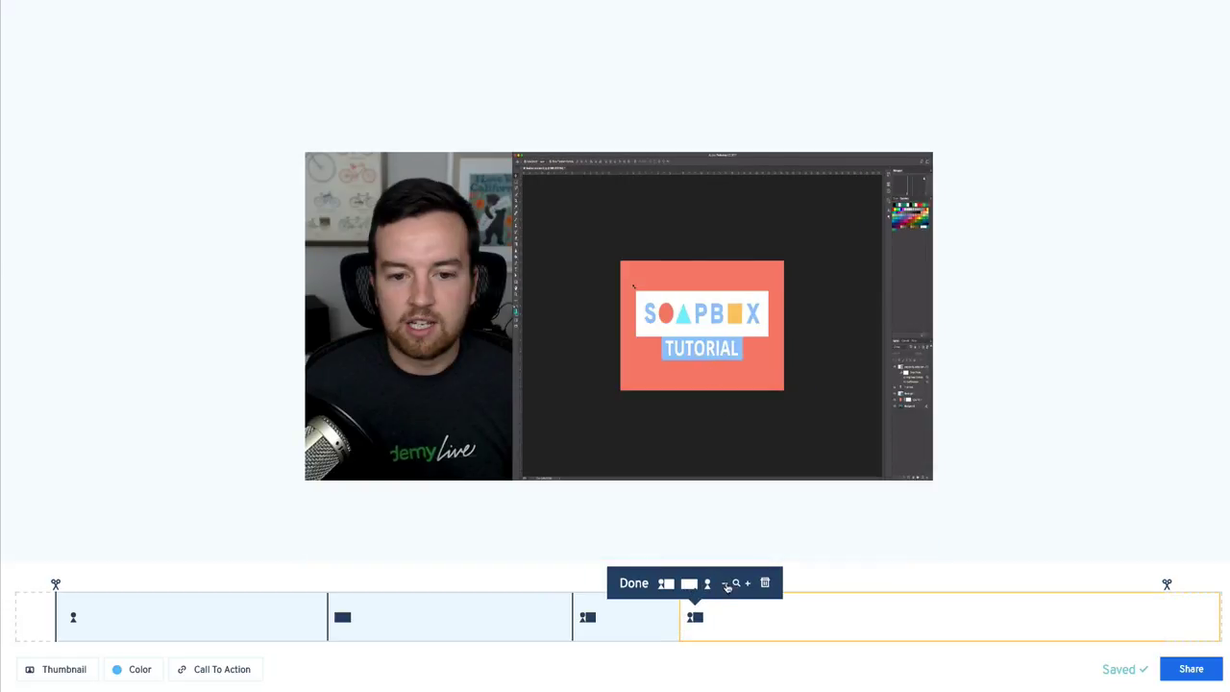
{"action": "left_click", "coordinate": [727, 583]}
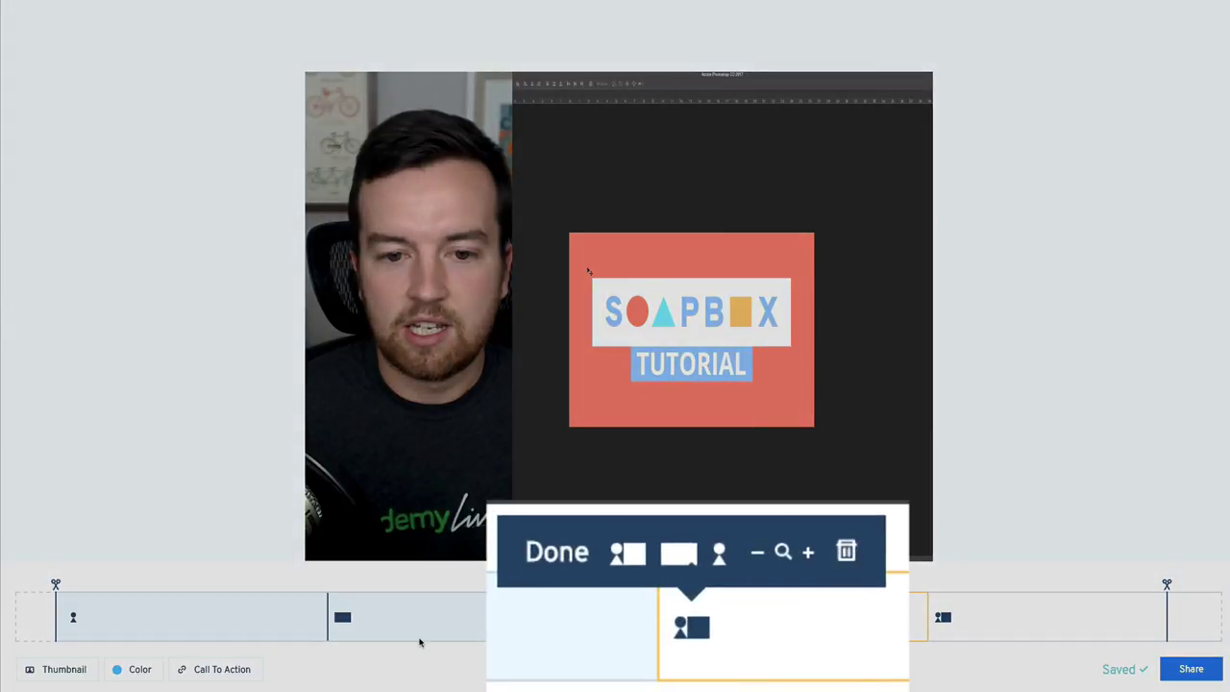
{"action": "left_click", "coordinate": [567, 555]}
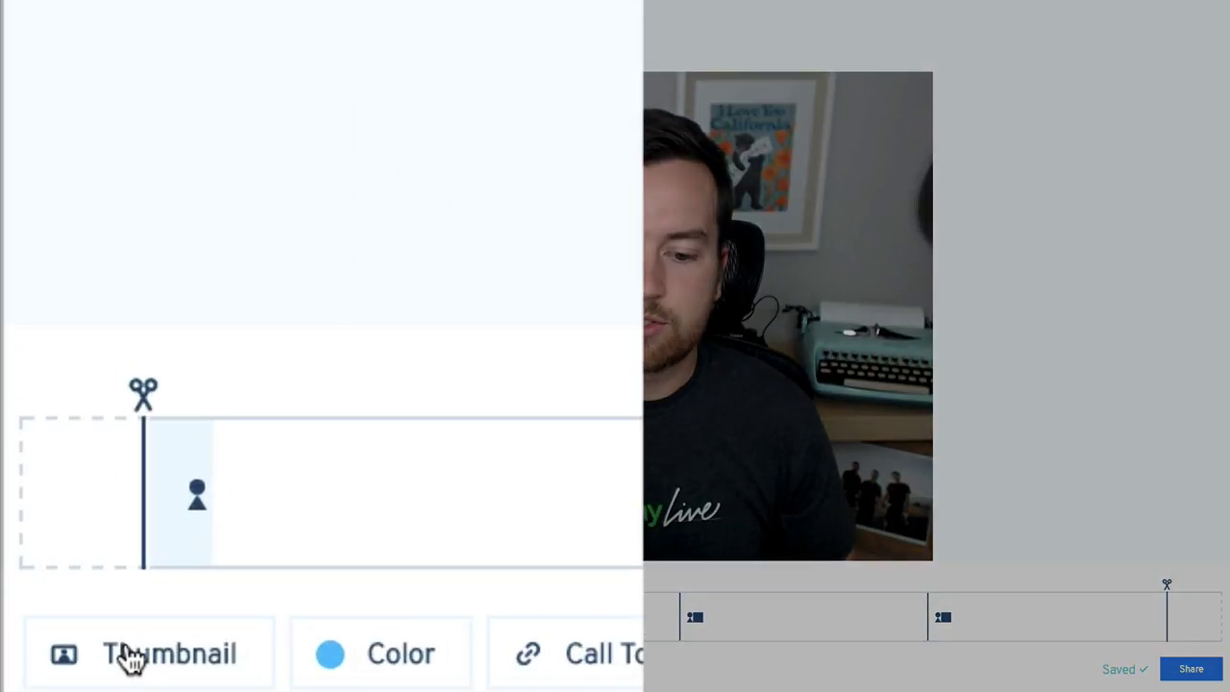
Capture a webcam snapshot as the Photoshop Tutorial thumbnail, retaking it twice until it looks right
{"action": "left_click", "coordinate": [132, 657]}
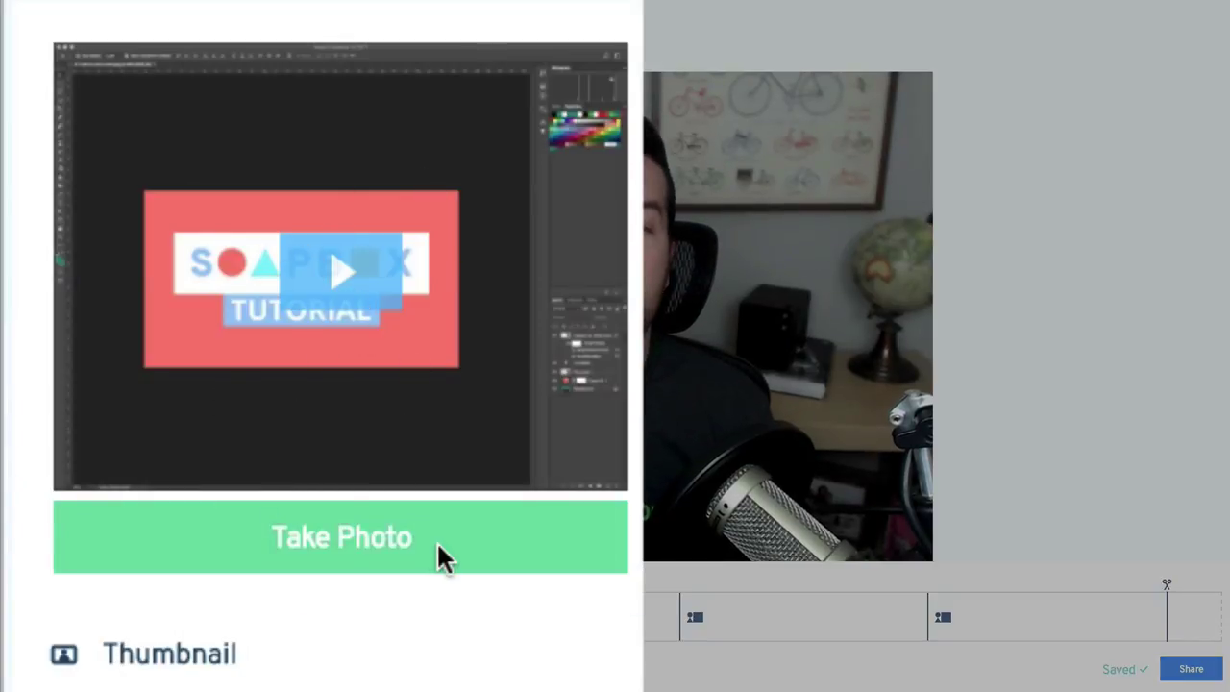
{"action": "left_click", "coordinate": [382, 538]}
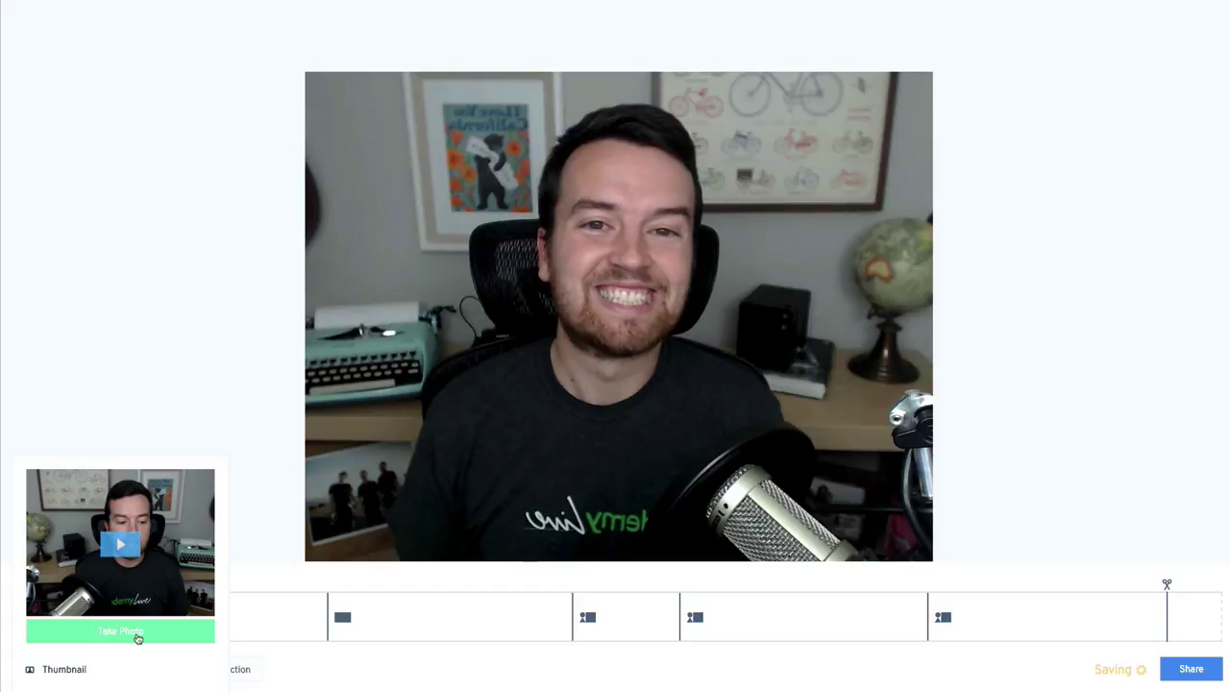
{"action": "left_click", "coordinate": [138, 632]}
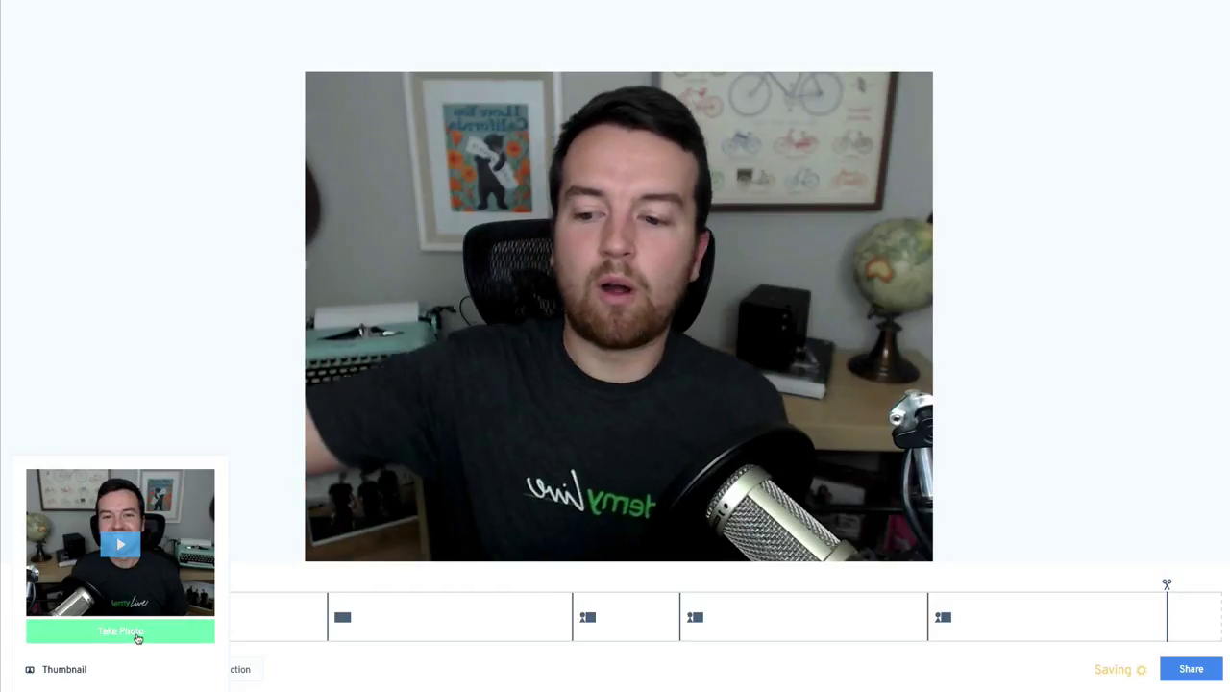
{"action": "left_click", "coordinate": [139, 634]}
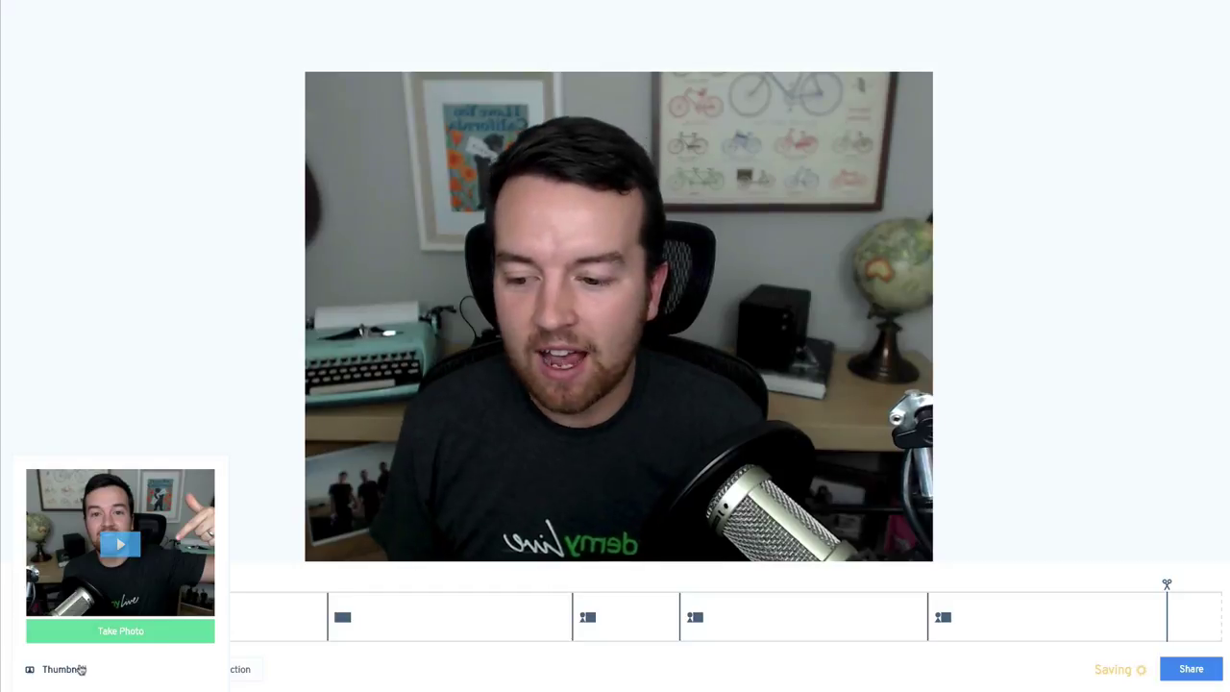
{"action": "left_click", "coordinate": [96, 661]}
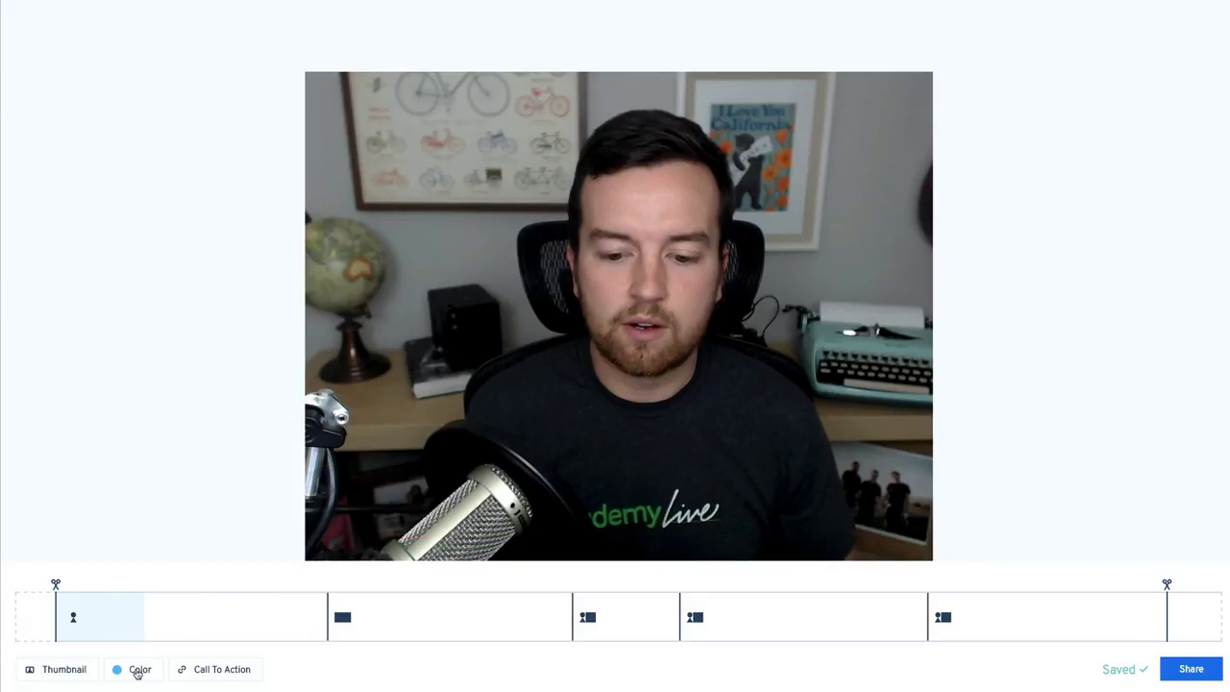
Make the player colour Tomato red (#FF5454) and add an end link reading 'Sign up for my full course!'
{"action": "left_click", "coordinate": [135, 669]}
{"action": "left_click_drag", "start_coordinate": [57, 241], "coordinate": [25, 179]}
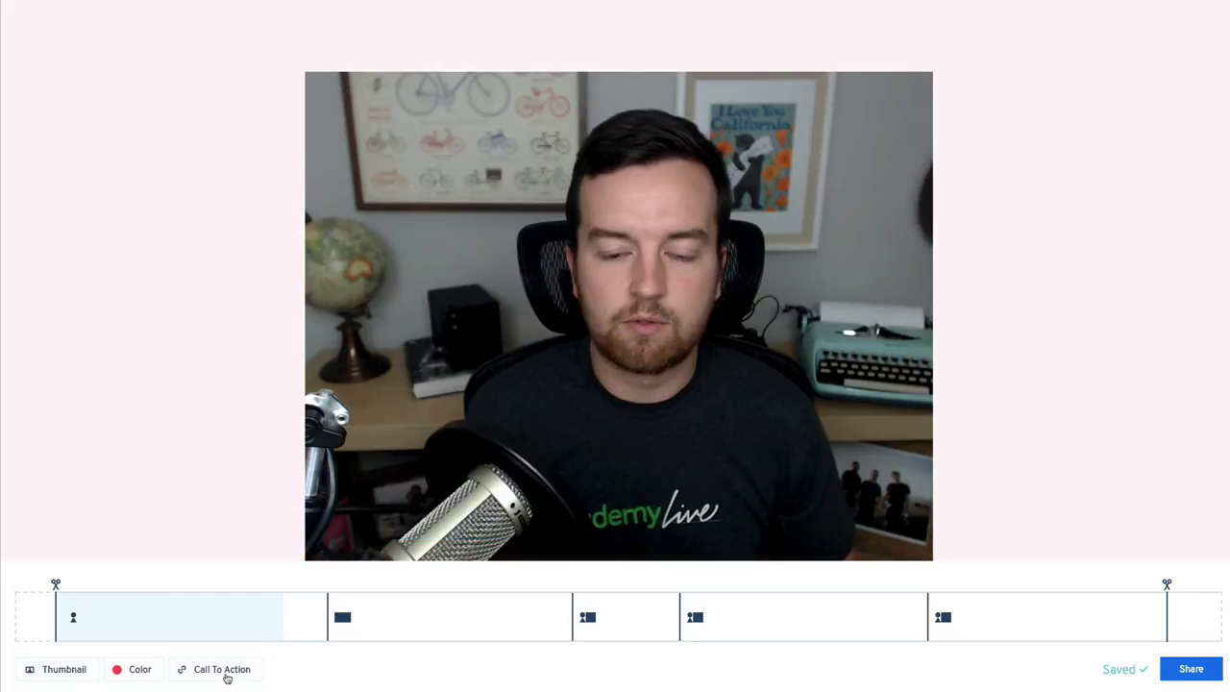
{"action": "left_click", "coordinate": [228, 675]}
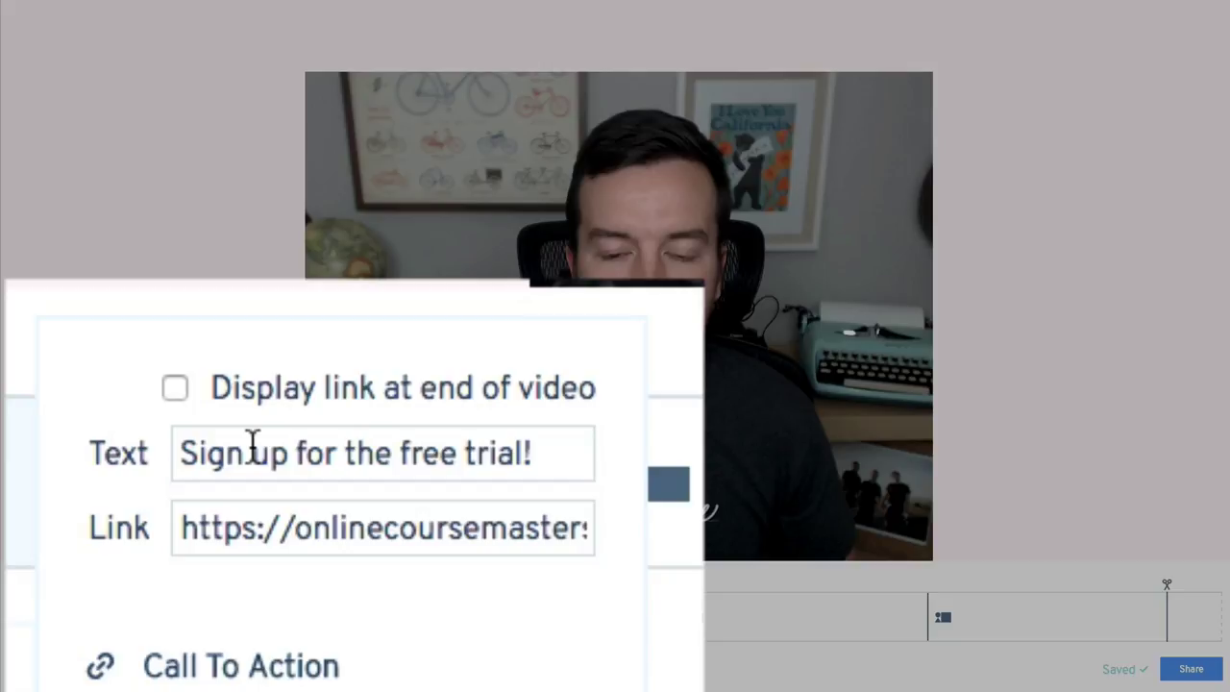
{"action": "left_click", "coordinate": [174, 386]}
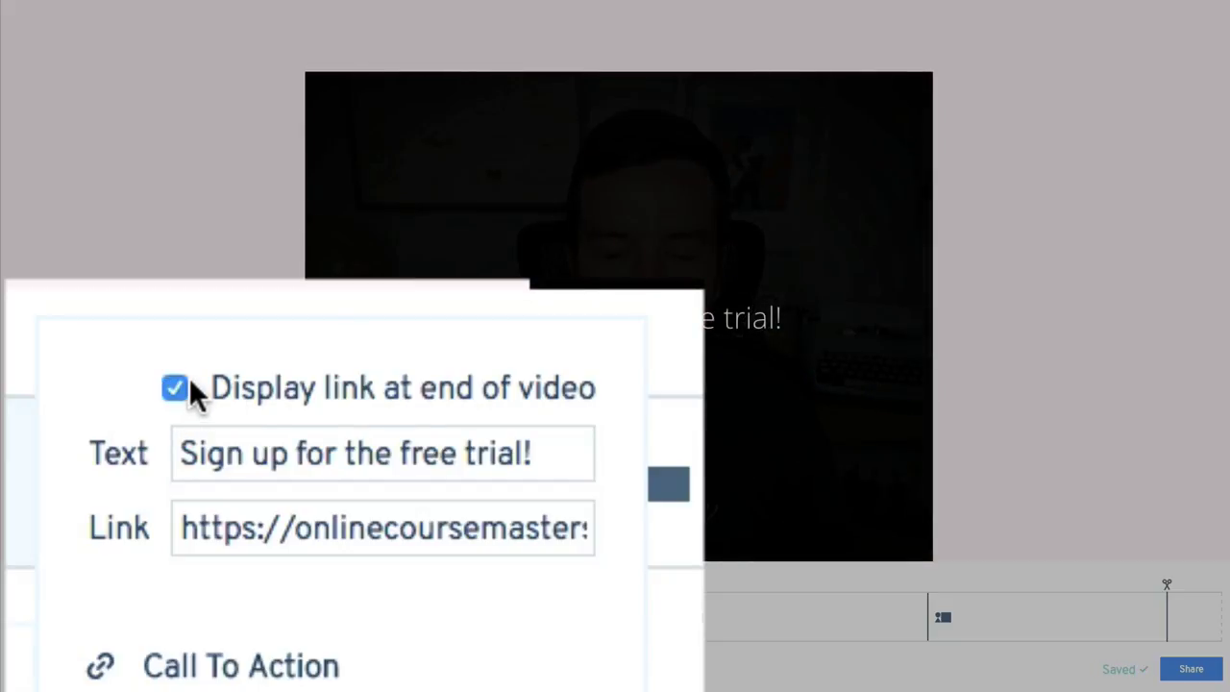
{"action": "left_click", "coordinate": [280, 451]}
{"action": "key", "text": "ctrl+a"}
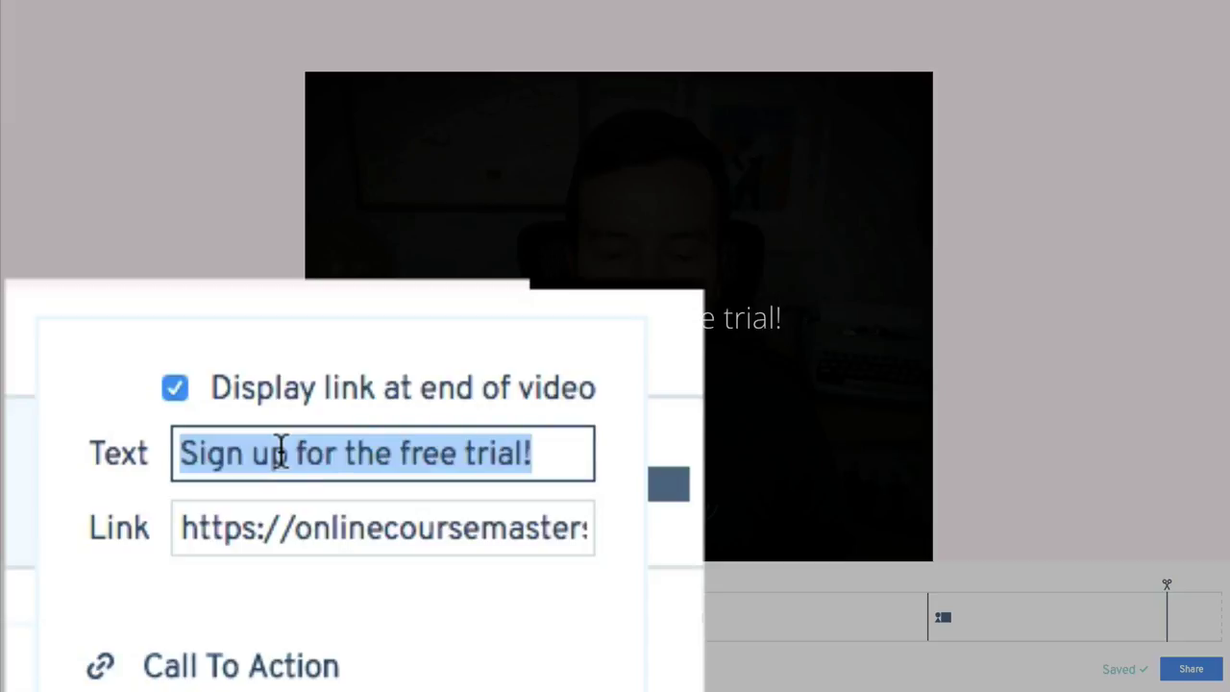
{"action": "type", "text": "Thanks"}
{"action": "key", "text": "ctrl+a"}
{"action": "type", "text": "Si"}
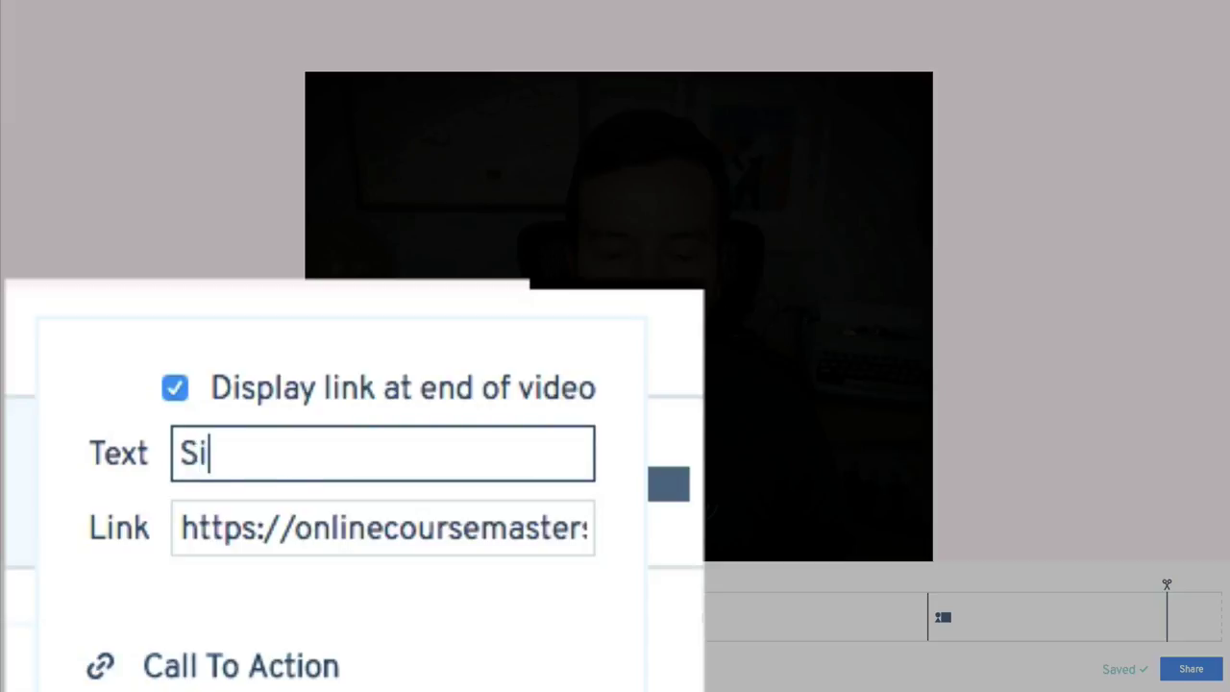
{"action": "type", "text": "gn up for my full c"}
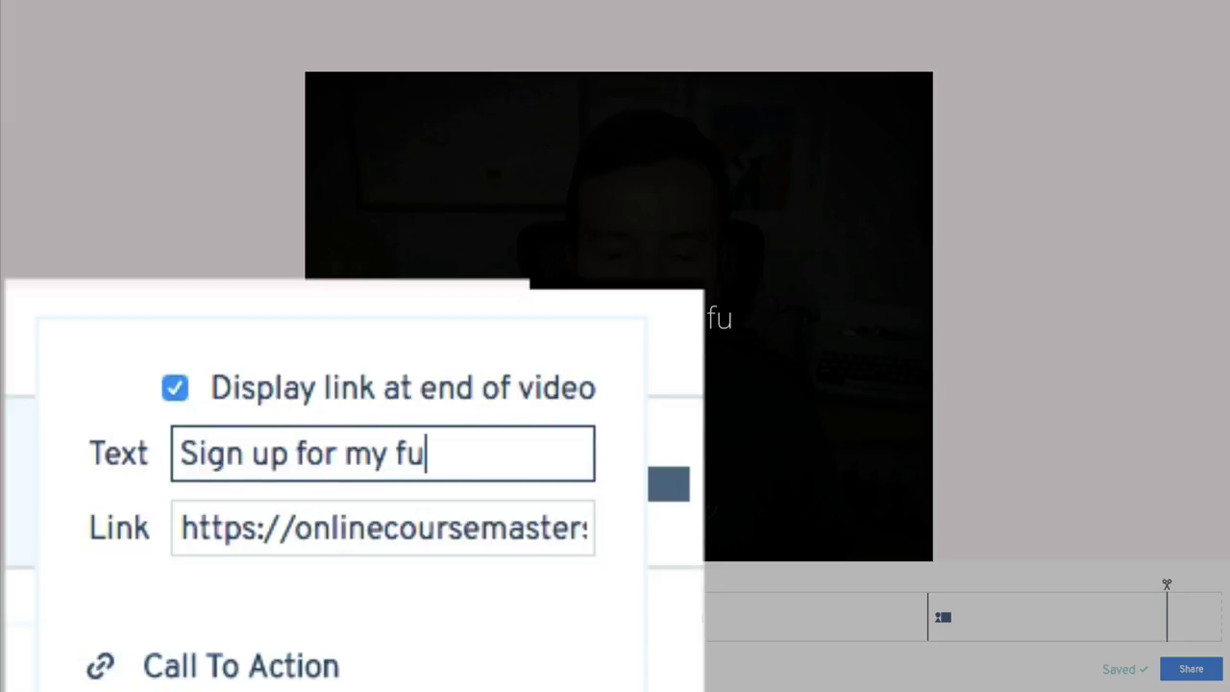
{"action": "type", "text": "ourse!"}
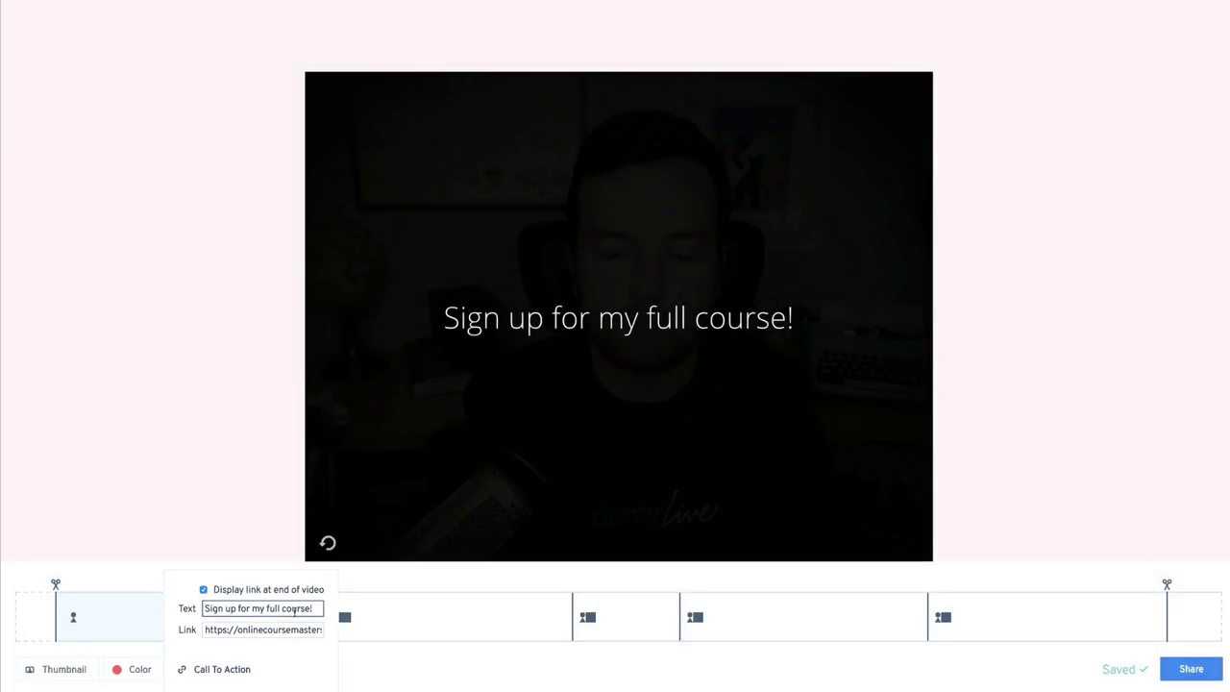
{"action": "left_click_drag", "start_coordinate": [205, 629], "coordinate": [234, 629]}
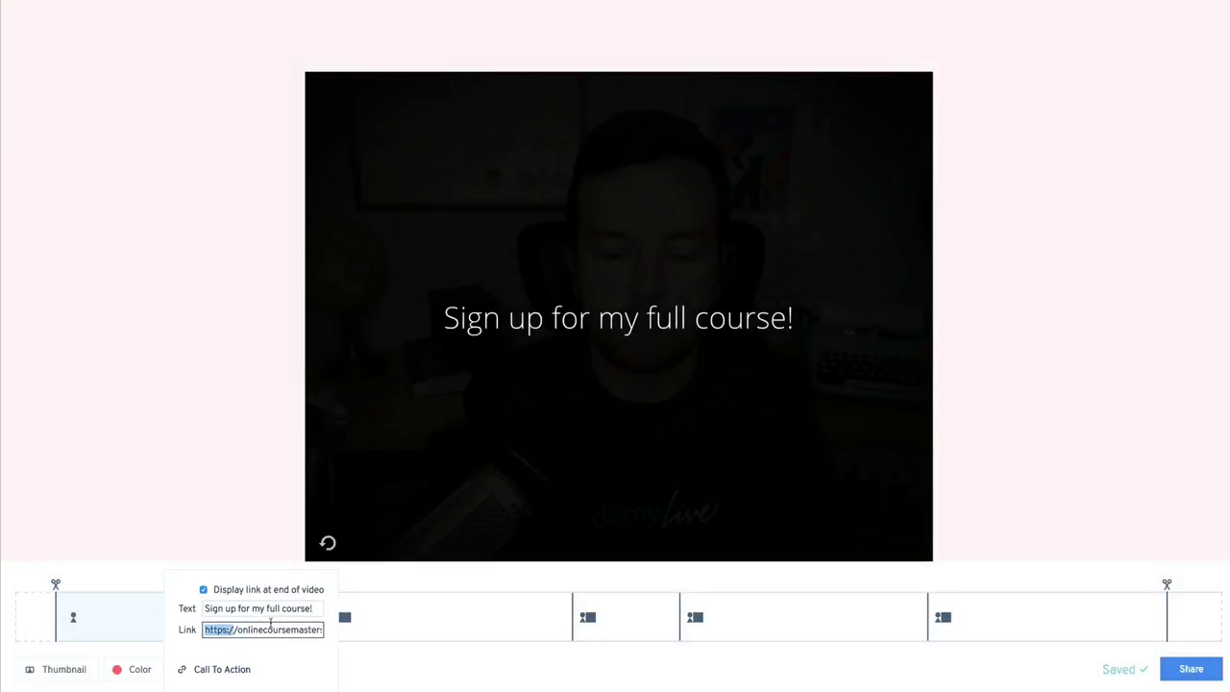
{"action": "left_click", "coordinate": [202, 510]}
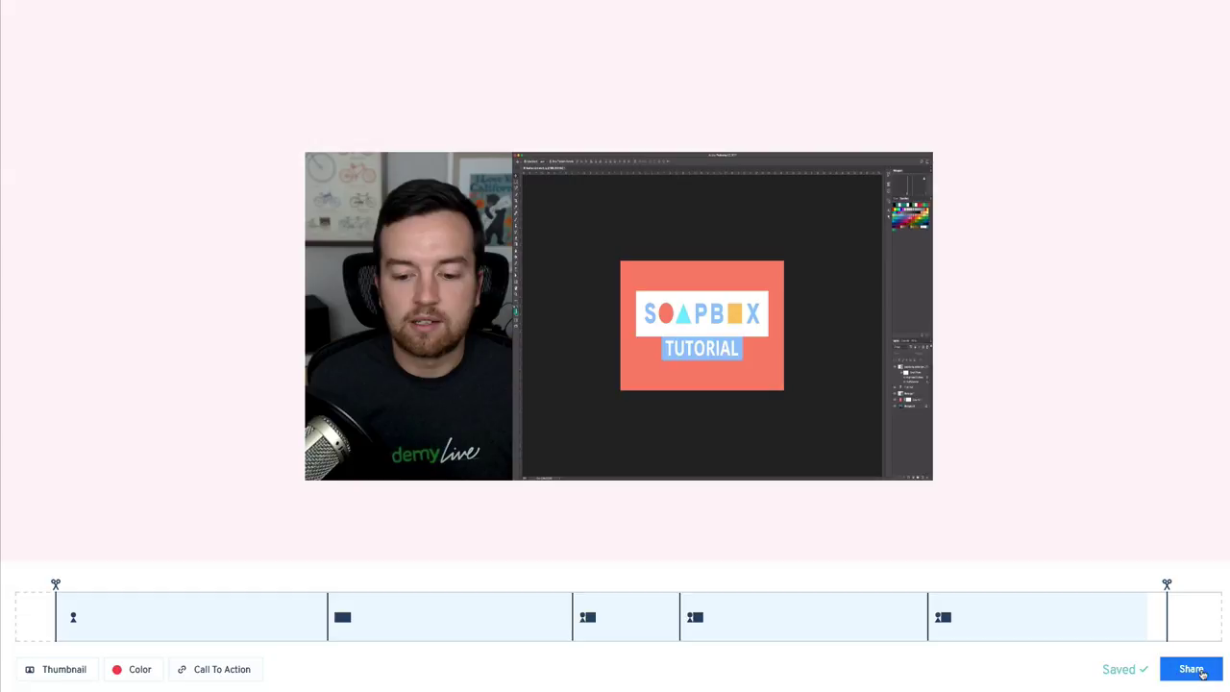
Copy both the thumbnail link and the public page URL from the Share options
{"action": "left_click", "coordinate": [1193, 669]}
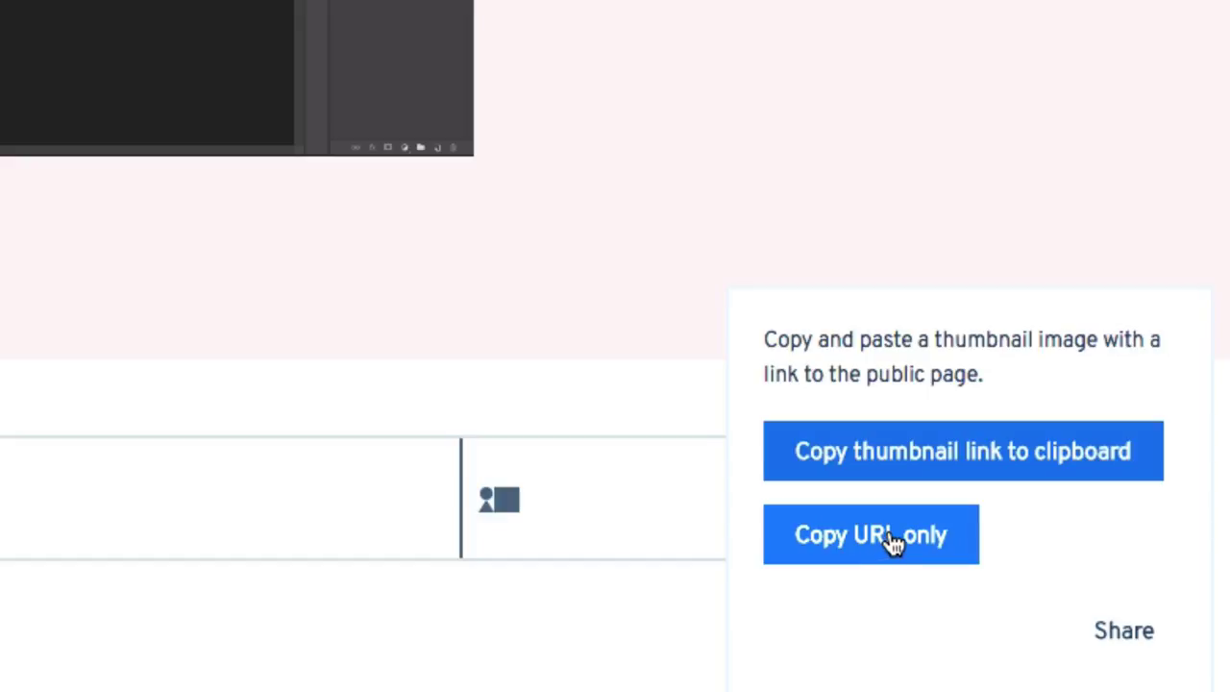
{"action": "left_click", "coordinate": [883, 464]}
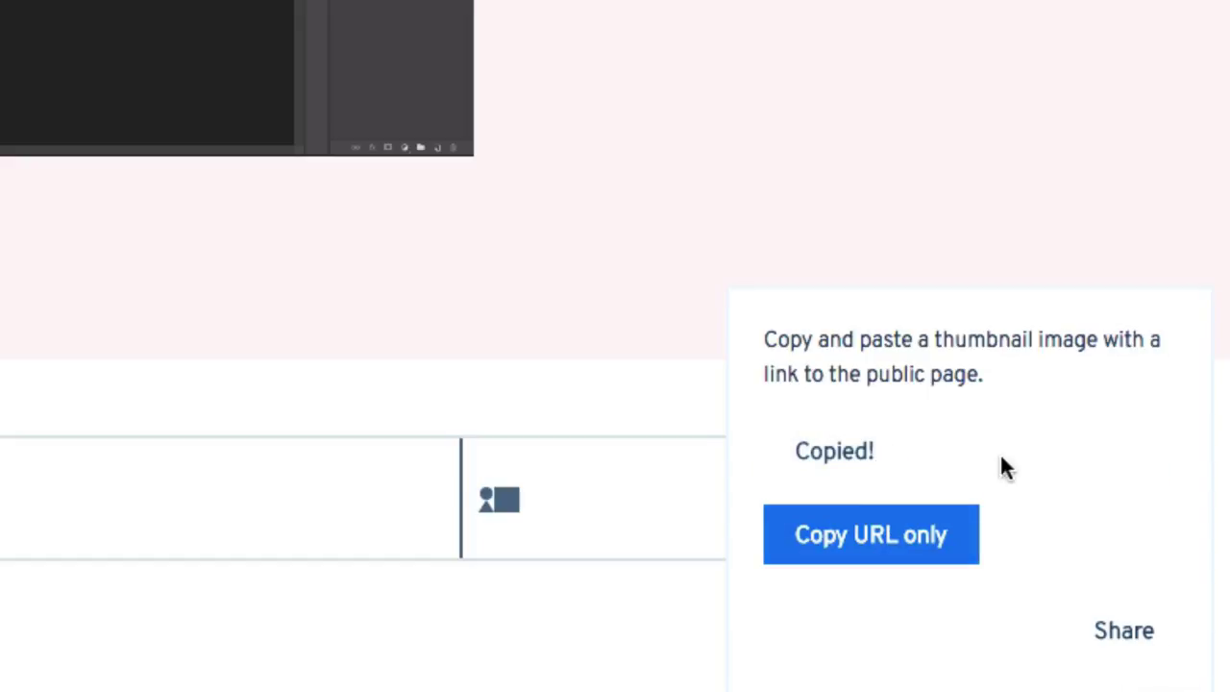
{"action": "left_click", "coordinate": [874, 539]}
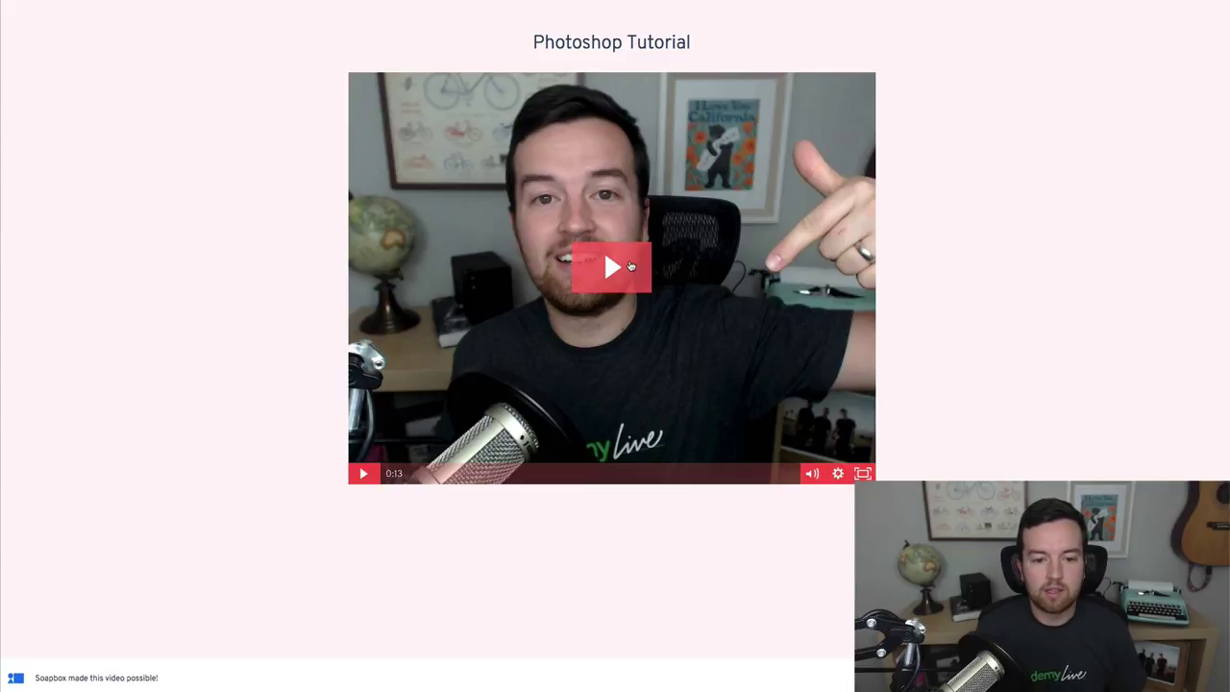
Play the Photoshop Tutorial on its public page, then scroll back up the page
{"action": "left_click", "coordinate": [612, 267]}
{"action": "mouse_move", "coordinate": [745, 477]}
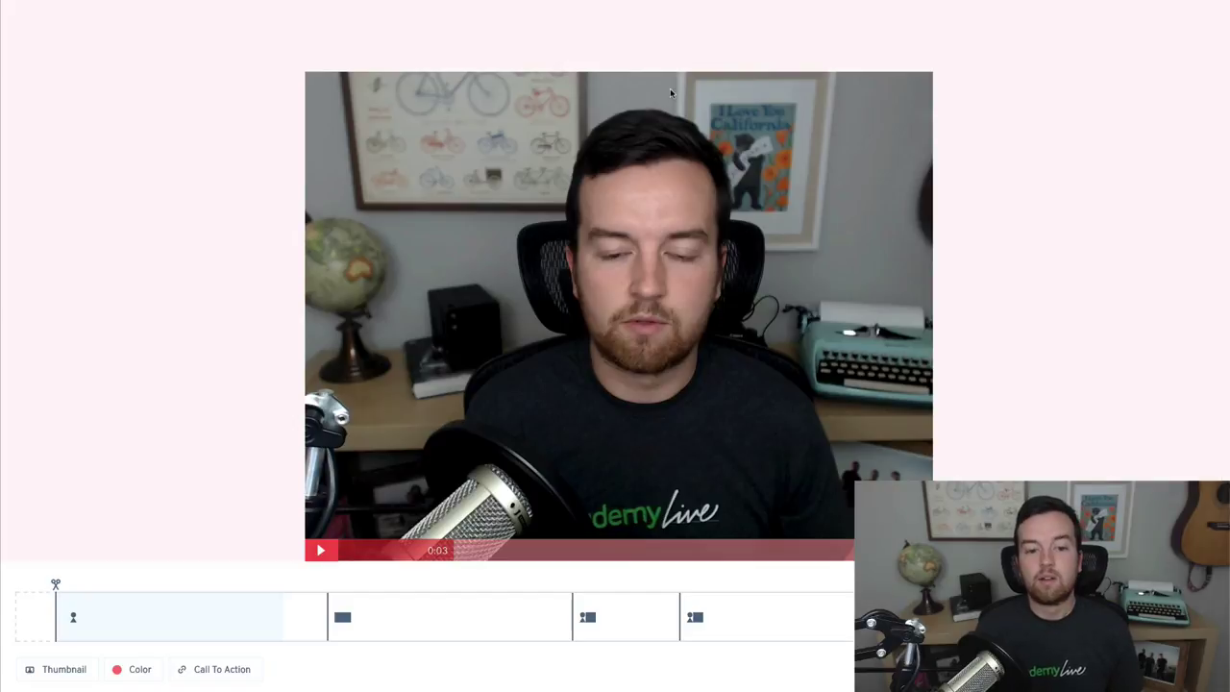
{"action": "scroll", "coordinate": [615, 346], "scroll_direction": "up", "scroll_amount": 2}
{"action": "scroll", "coordinate": [615, 346], "scroll_direction": "up", "scroll_amount": 2}
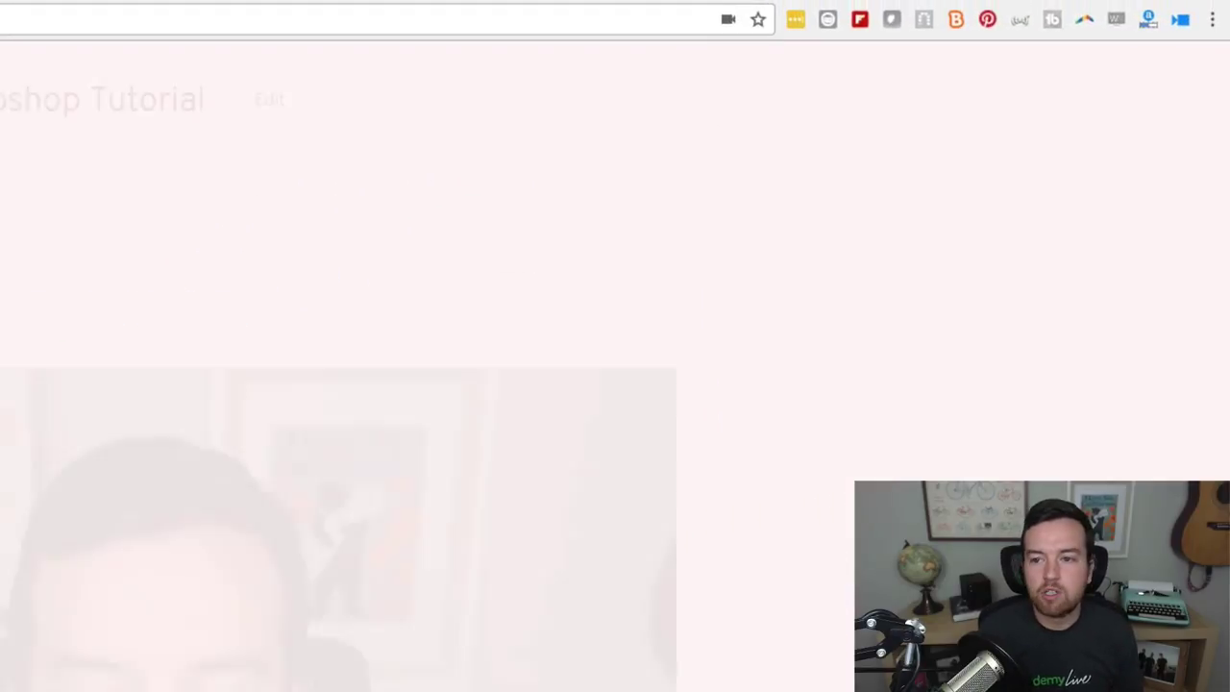
Open the Soapbox extension popup from the Chrome toolbar
{"action": "left_click", "coordinate": [1186, 19]}
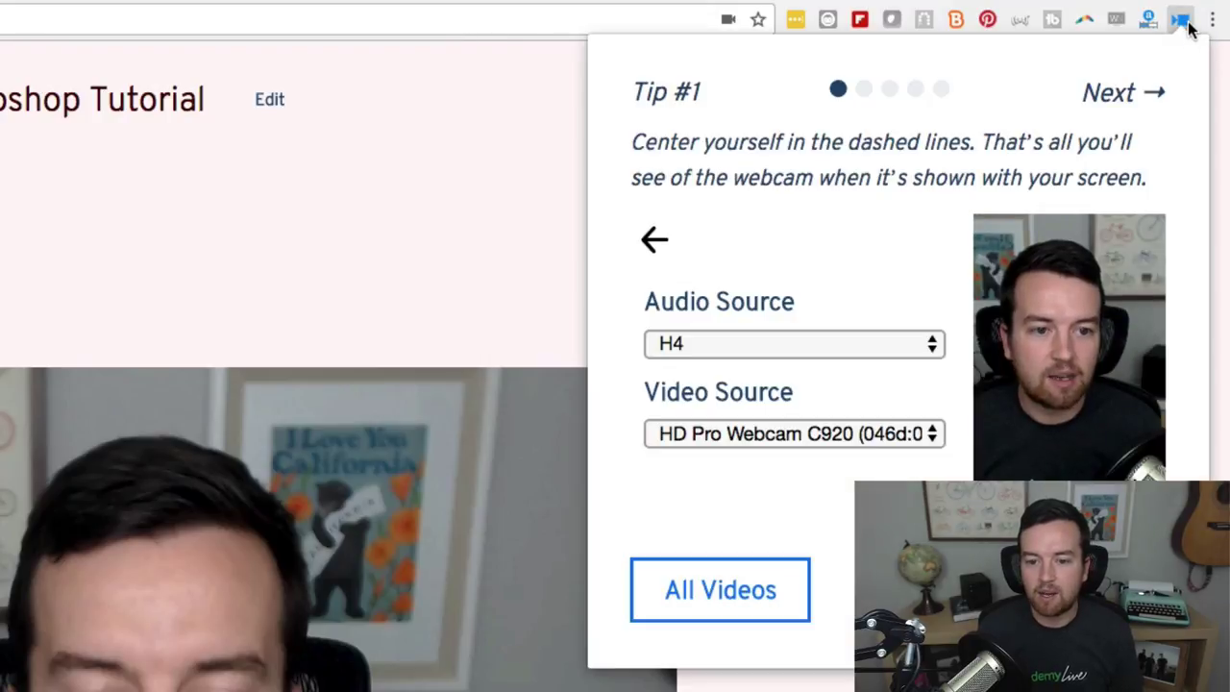